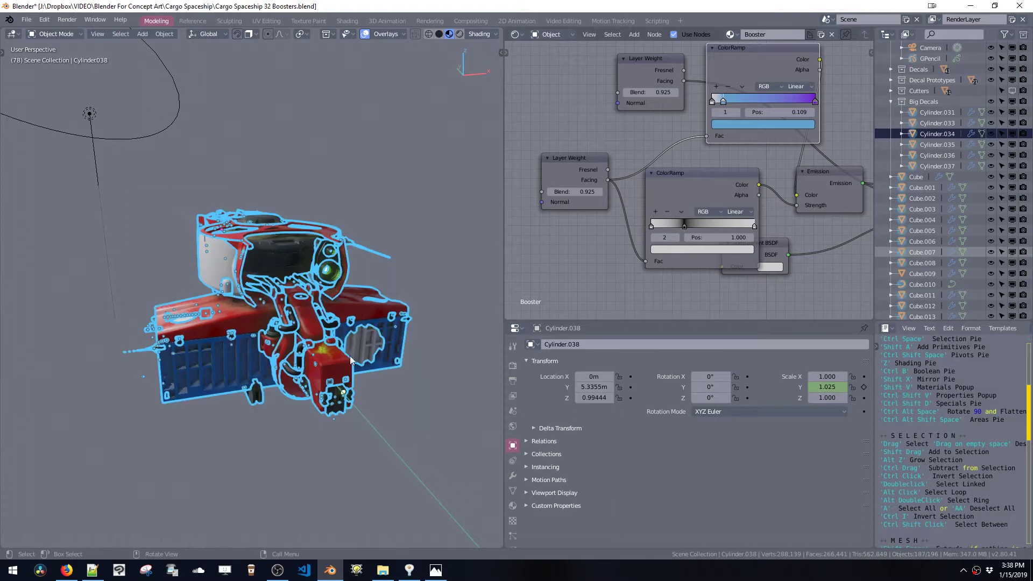
Step: Select the Cube object in the outliner and collapse the Big Decals collection
left_click_drag(176, 193, 426, 425)
left_click(379, 328)
left_click(917, 178)
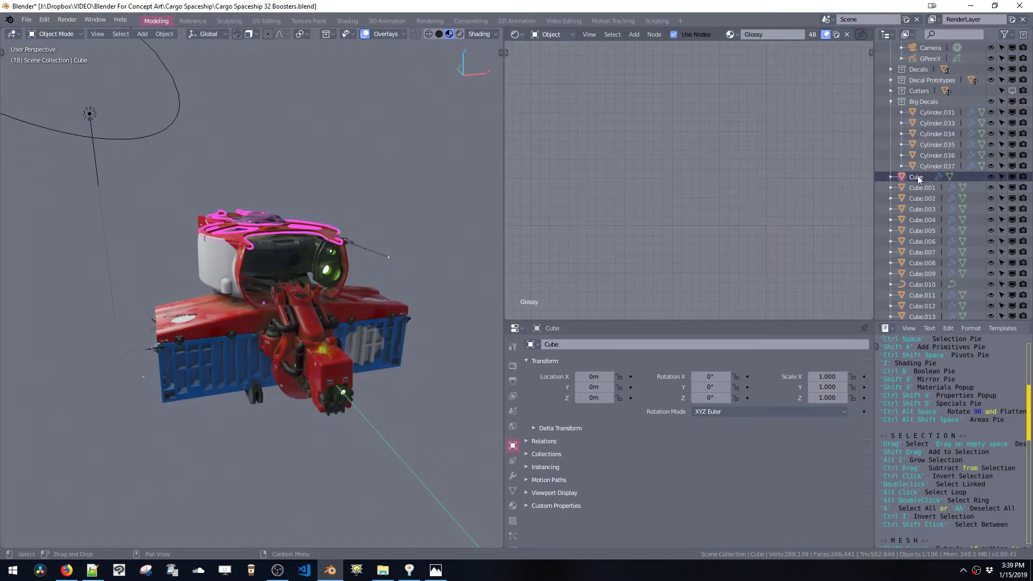
scroll(928, 210, "down", 6)
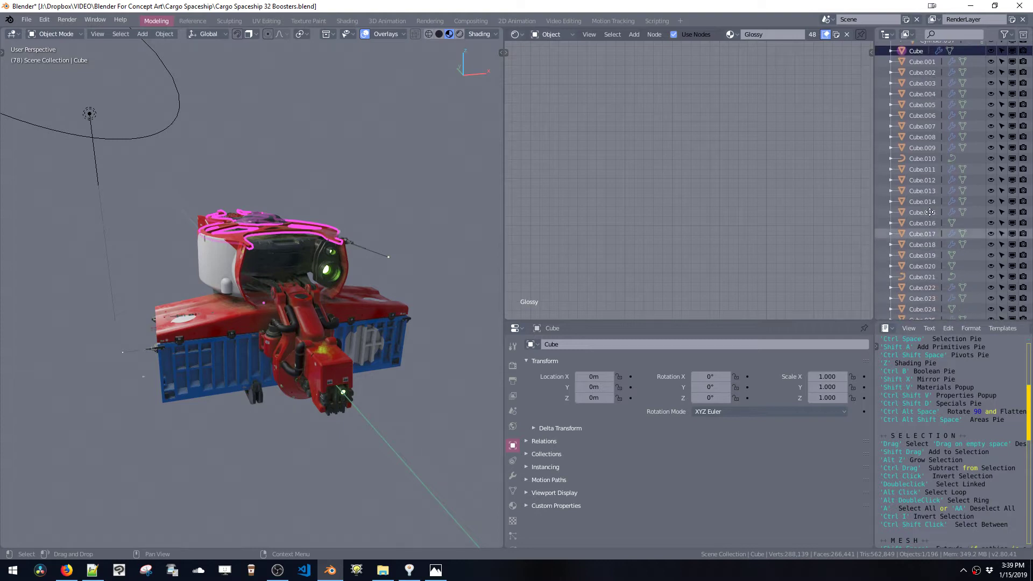
scroll(930, 212, "down", 4)
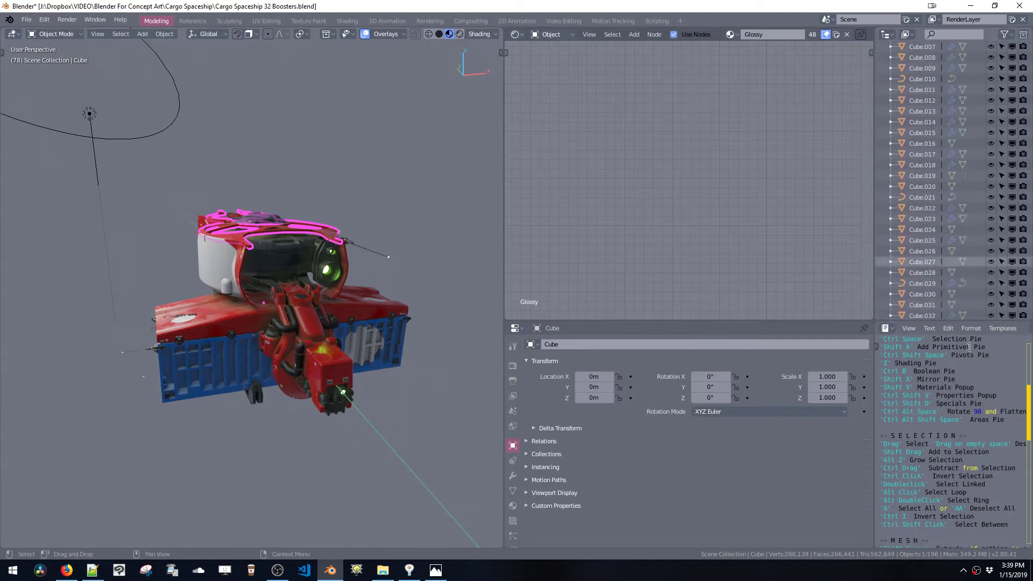
scroll(915, 135, "up", 10)
left_click(891, 123)
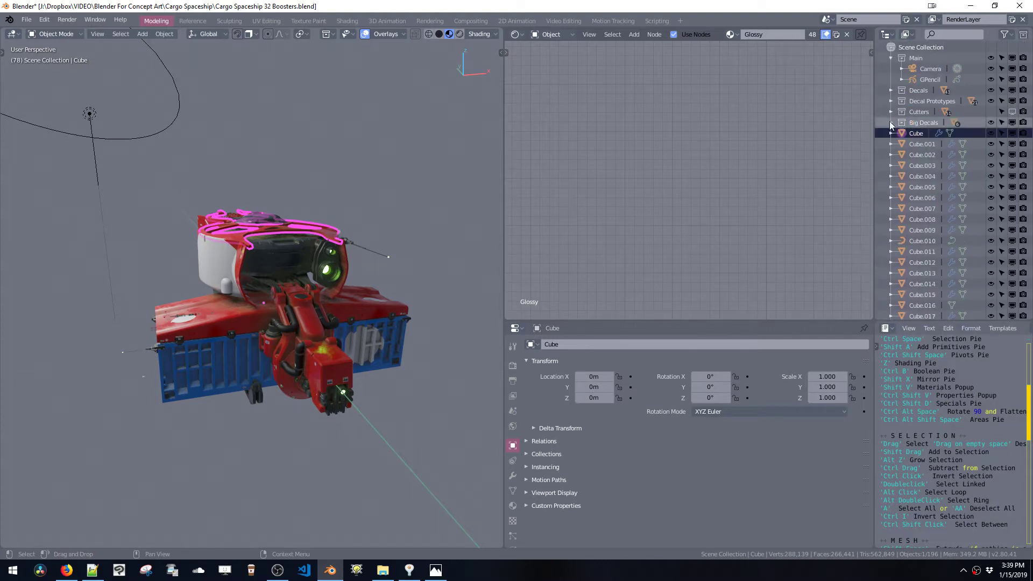
Step: With no objects selected, create a new collection named Ship through Move to Collection
left_click(395, 176)
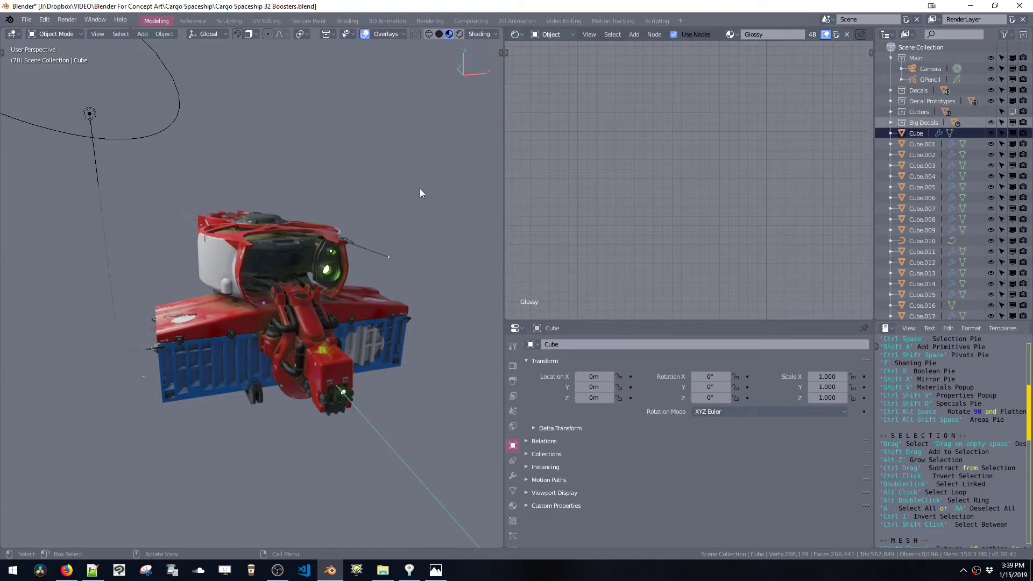
key("m")
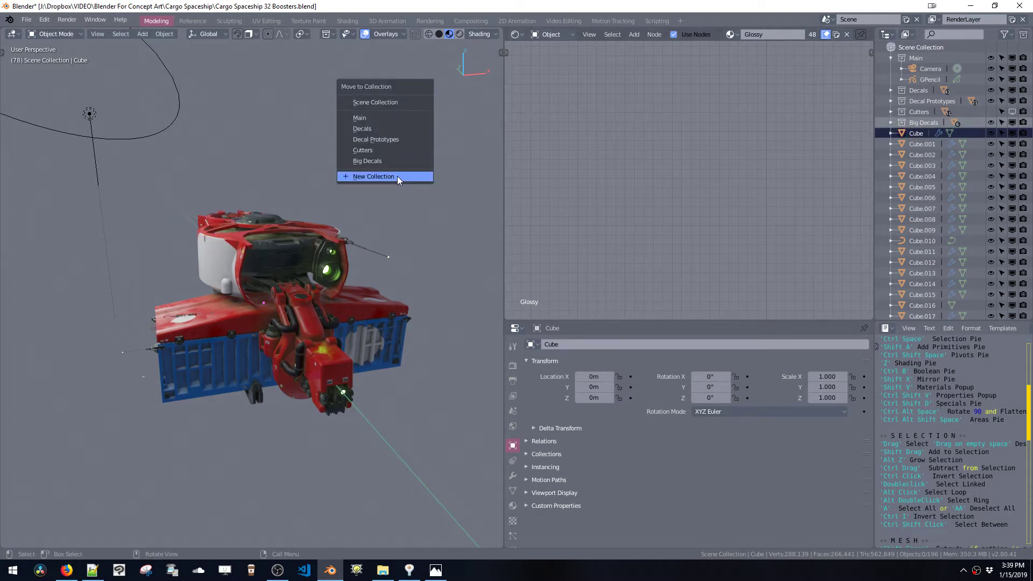
left_click(398, 176)
left_click(420, 172)
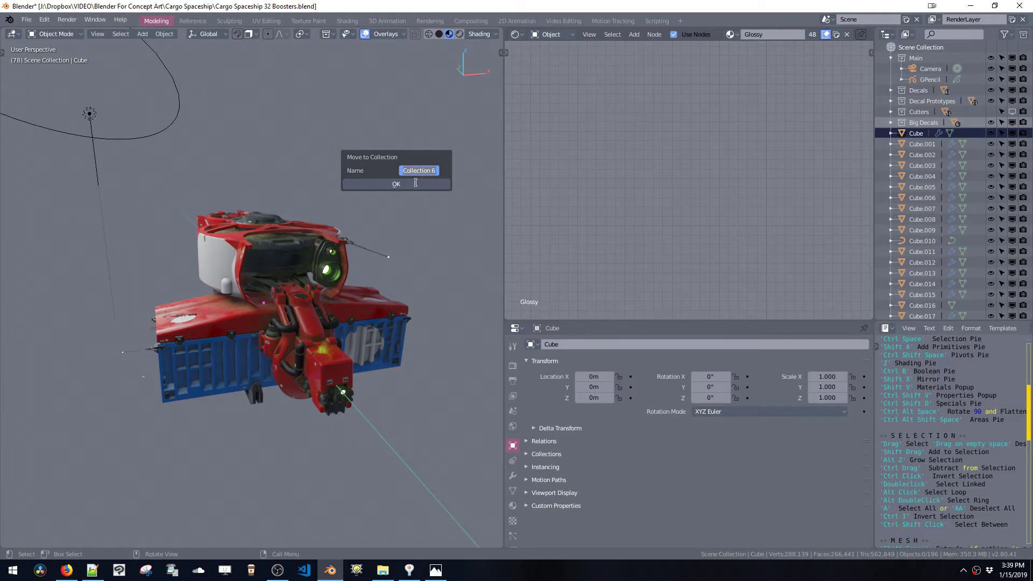
left_click(402, 185)
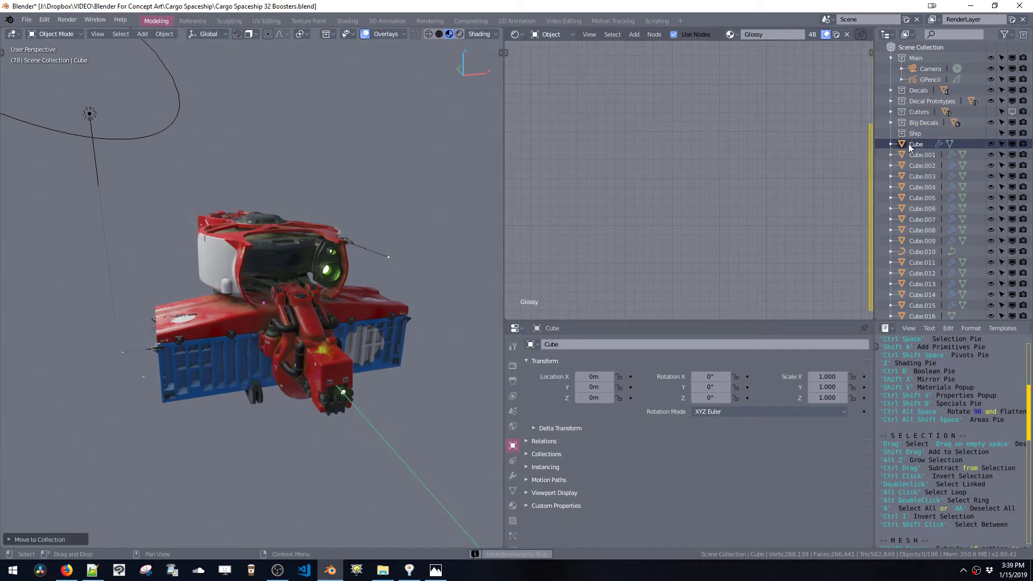
Step: Nest the Big Decals, Cutters, Decals and Decal Prototypes collections inside the Ship collection
left_click(898, 123)
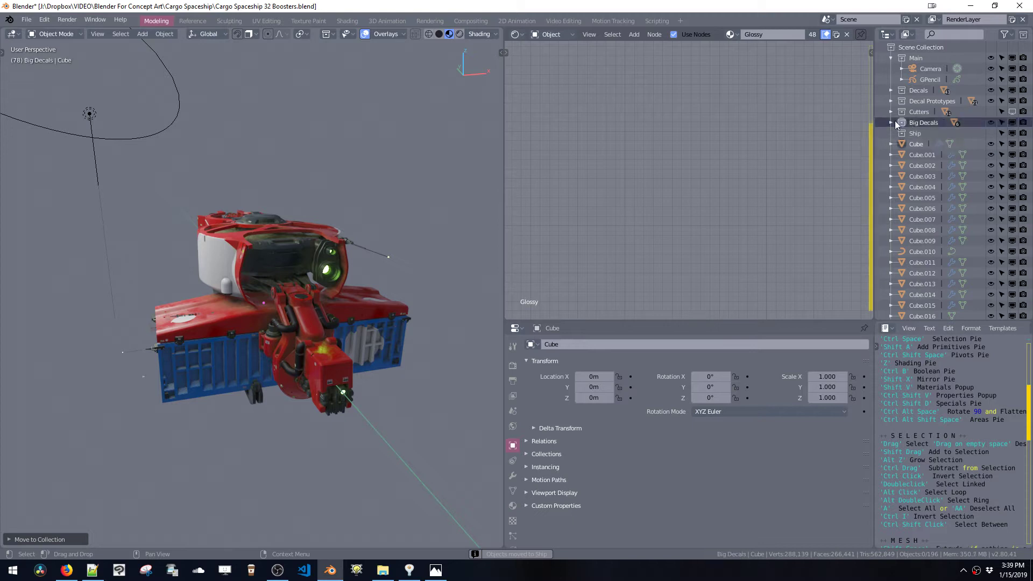
mouse_move(904, 126)
left_mouse_down()
mouse_move(908, 136)
mouse_move(905, 113)
left_mouse_up()
left_click(907, 101)
left_click(905, 93, "shift")
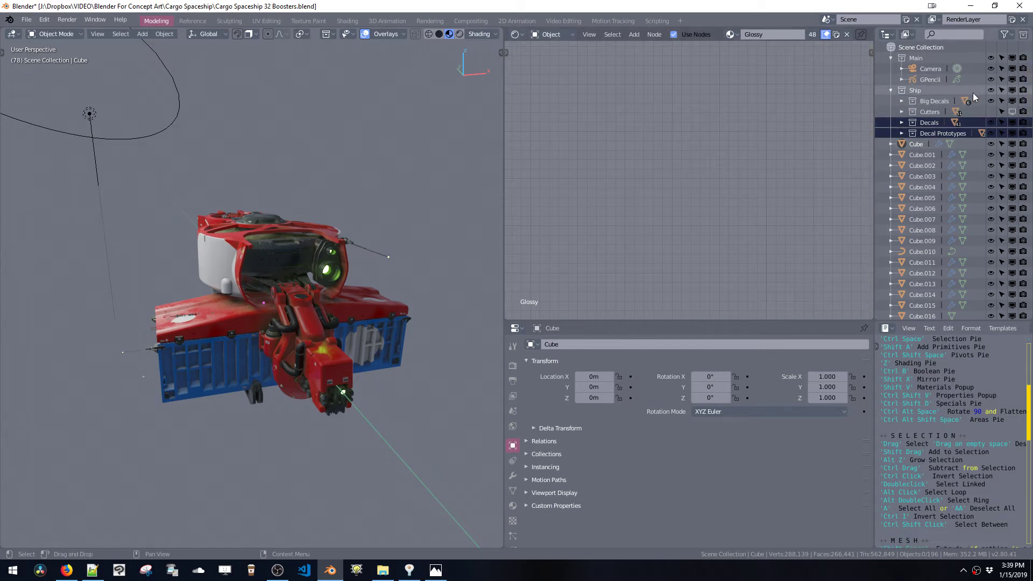
Step: Select the Cube object and enlarge the outliner area so more of the object list fits
left_click(912, 144)
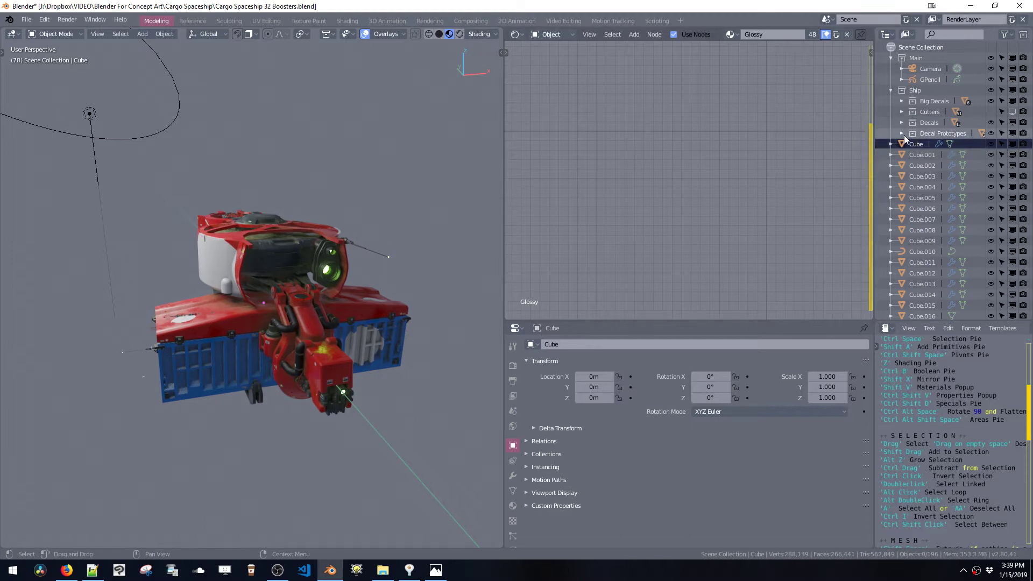
left_click(916, 145)
left_click_drag(930, 320, 930, 537)
scroll(954, 274, "down", 5)
scroll(953, 273, "down", 6)
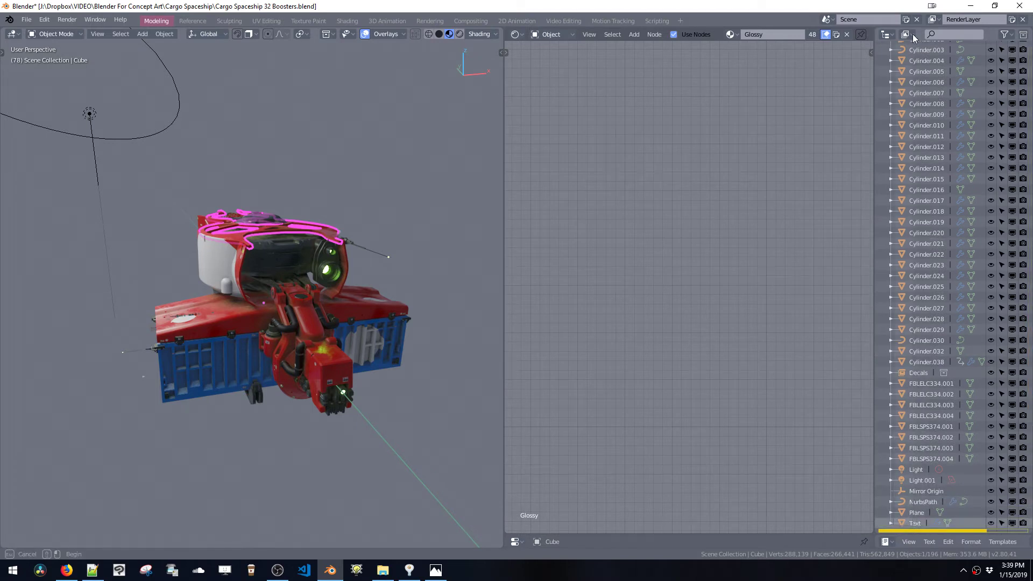
Step: Move all loose objects, from Cube down to Text, into the Ship collection and deselect everything in the viewport
left_click_drag(913, 35, 918, 21)
scroll(917, 172, "up", 15)
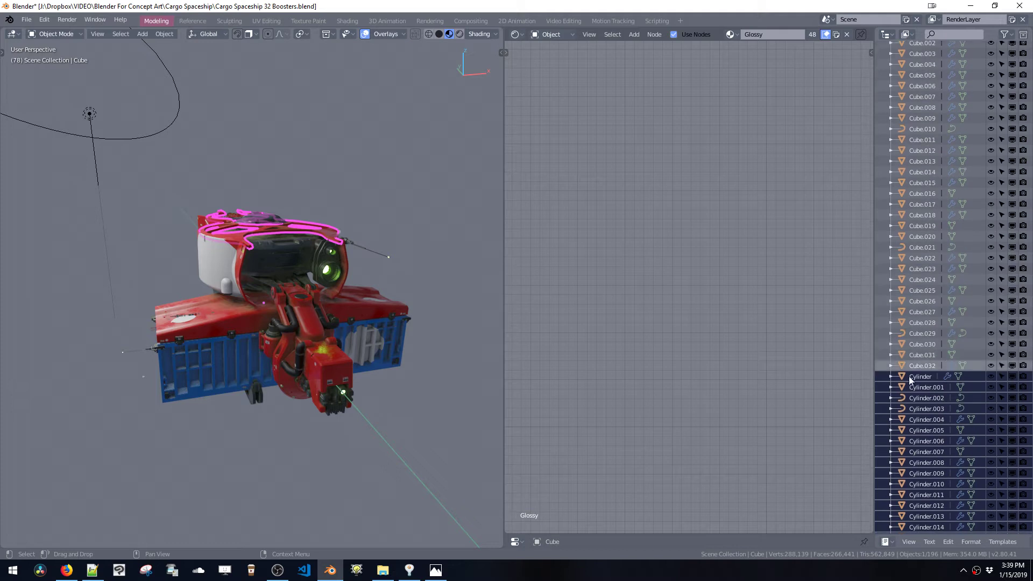
key("b")
left_click_drag(930, 88, 928, 377)
scroll(893, 226, "up", 5)
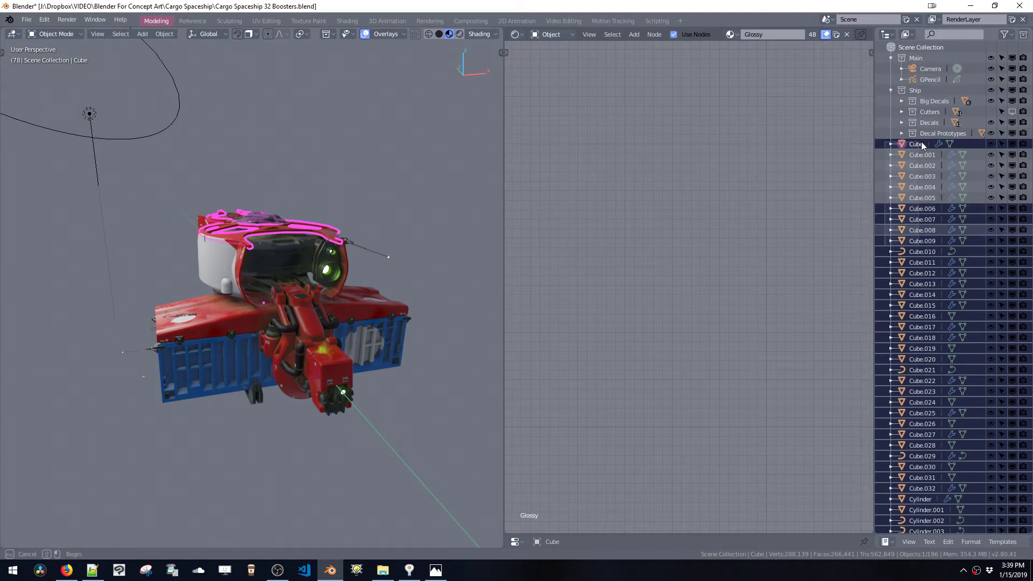
left_click_drag(922, 141, 916, 218)
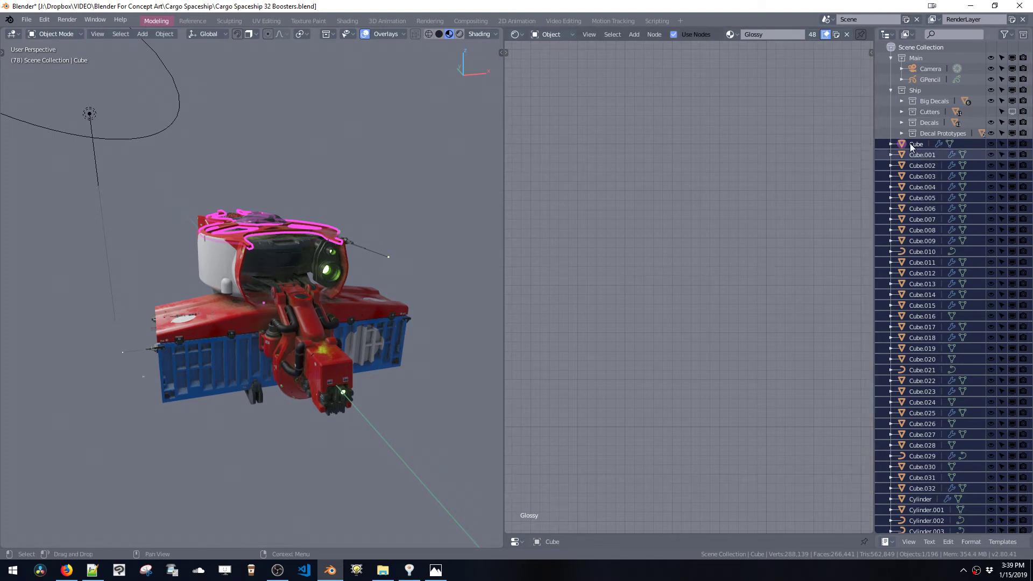
left_click_drag(907, 143, 912, 92)
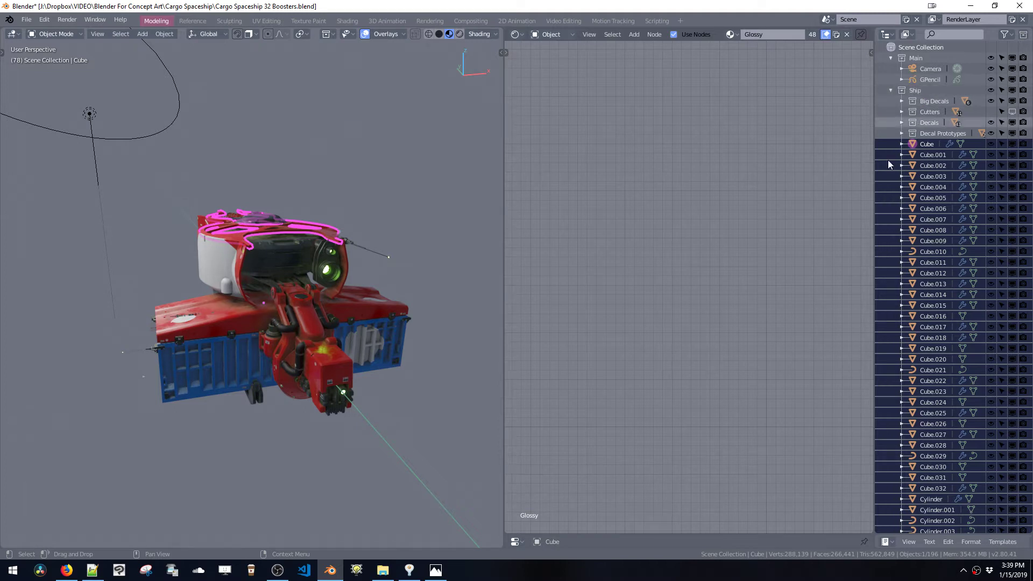
key("alt+a")
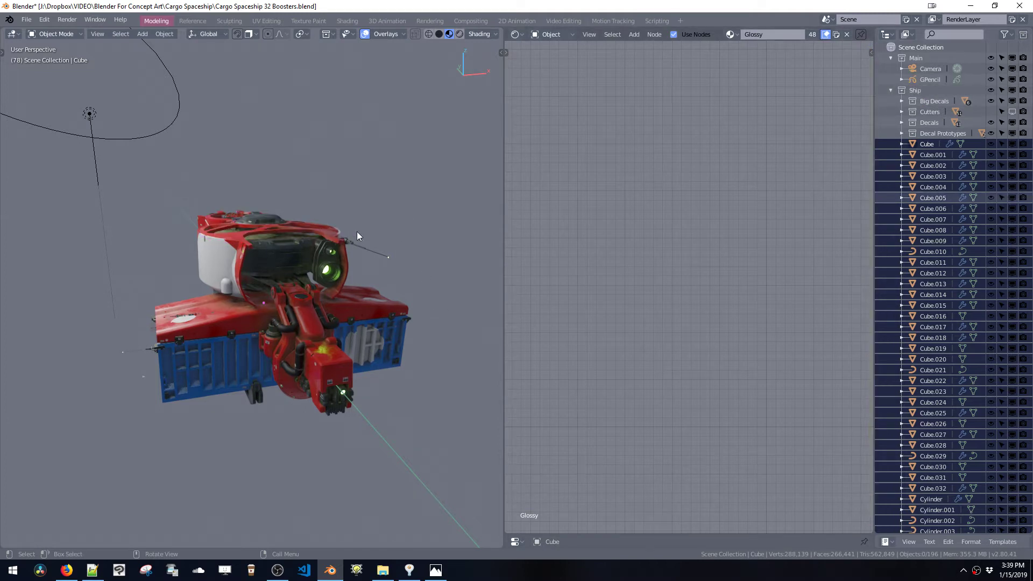
Step: Toggle the Ship collection's viewport visibility off and on to check that it contains the whole model
middle_click_drag(357, 232, 383, 231)
left_click(991, 90)
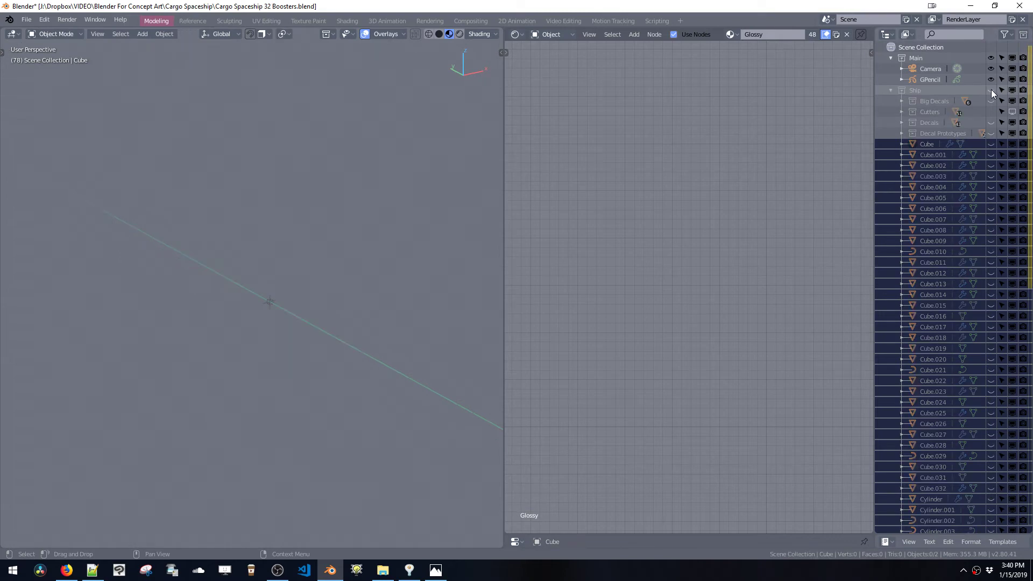
left_click(992, 89)
left_click(991, 90)
left_click(990, 89)
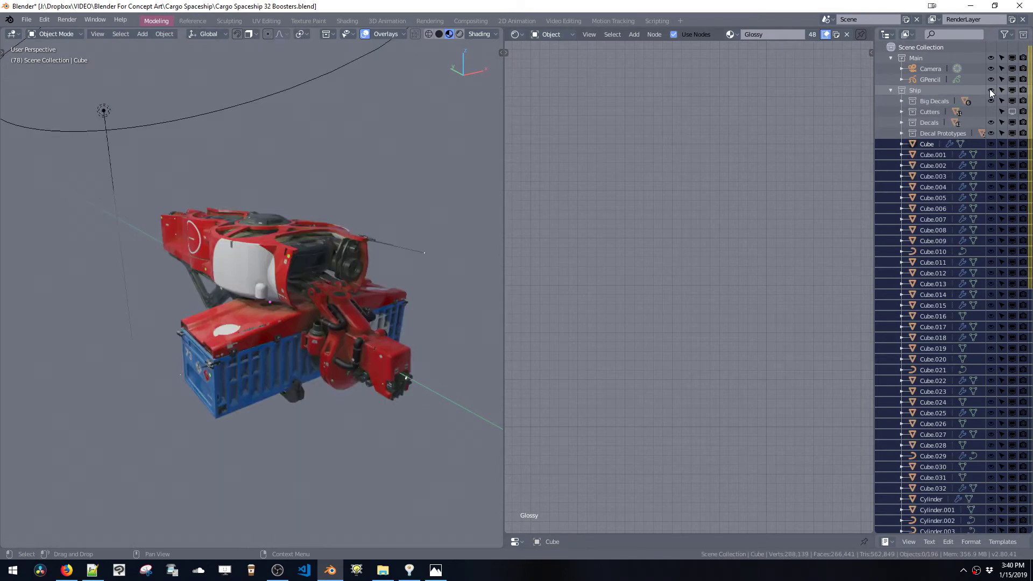
Step: Collapse and re-expand the Ship collection, and make its Big Decals collection active
left_click(892, 90)
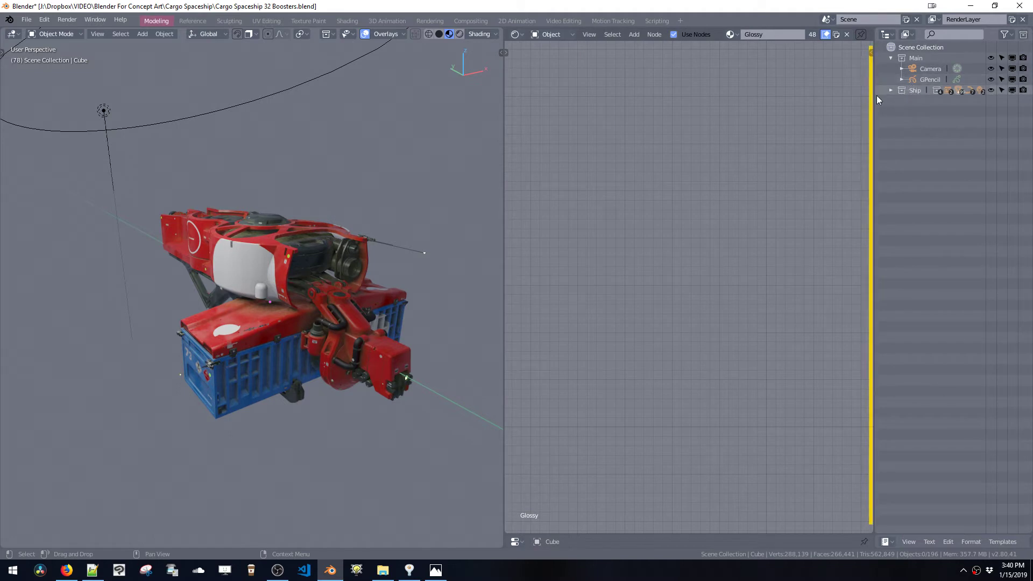
middle_click_drag(298, 285, 350, 238)
left_click(892, 90)
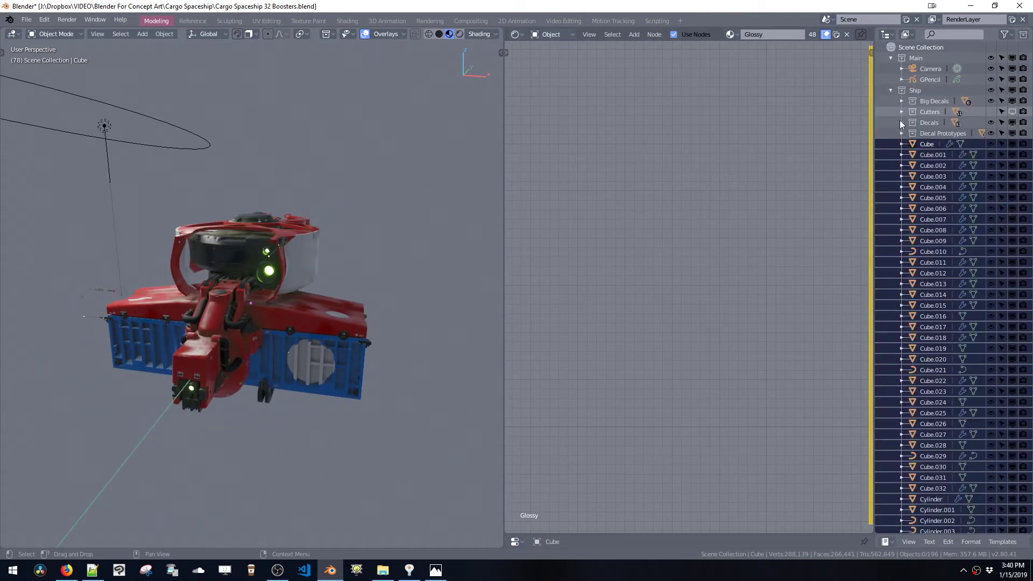
left_click(920, 102)
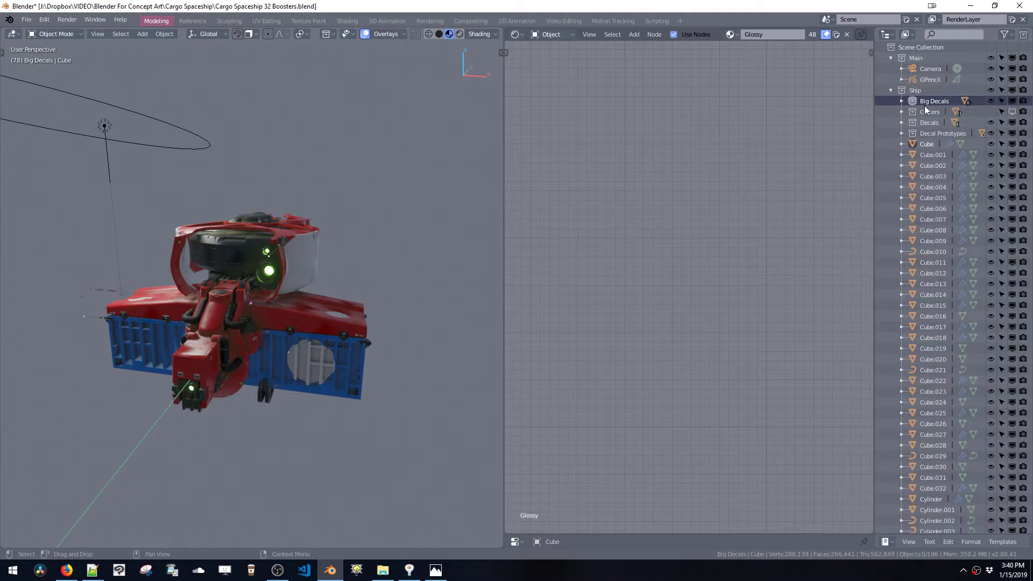
Step: Move the large light above the ship into a new collection named Studio Light
middle_click_drag(365, 81, 372, 248)
left_click(112, 134)
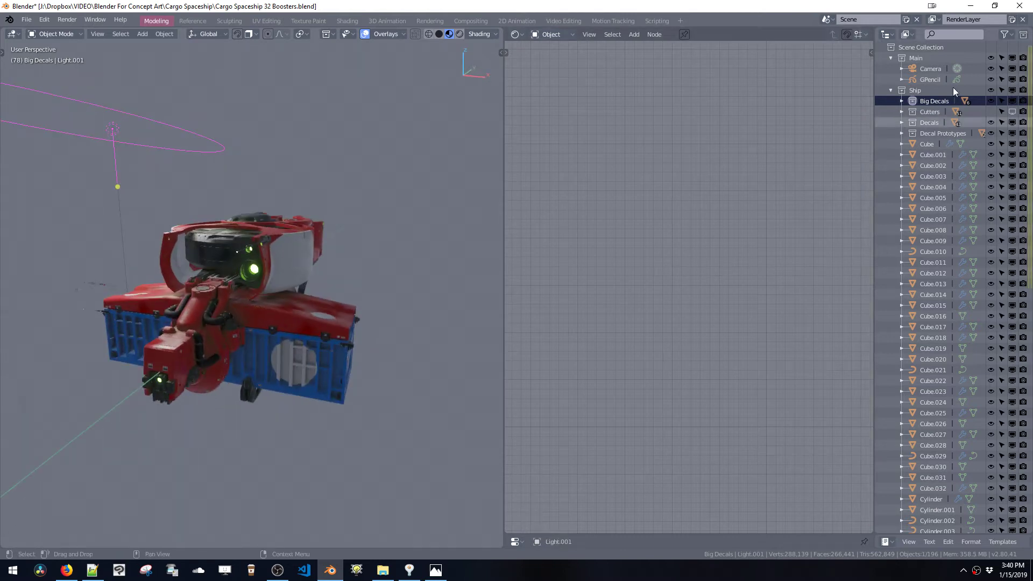
left_click(890, 91)
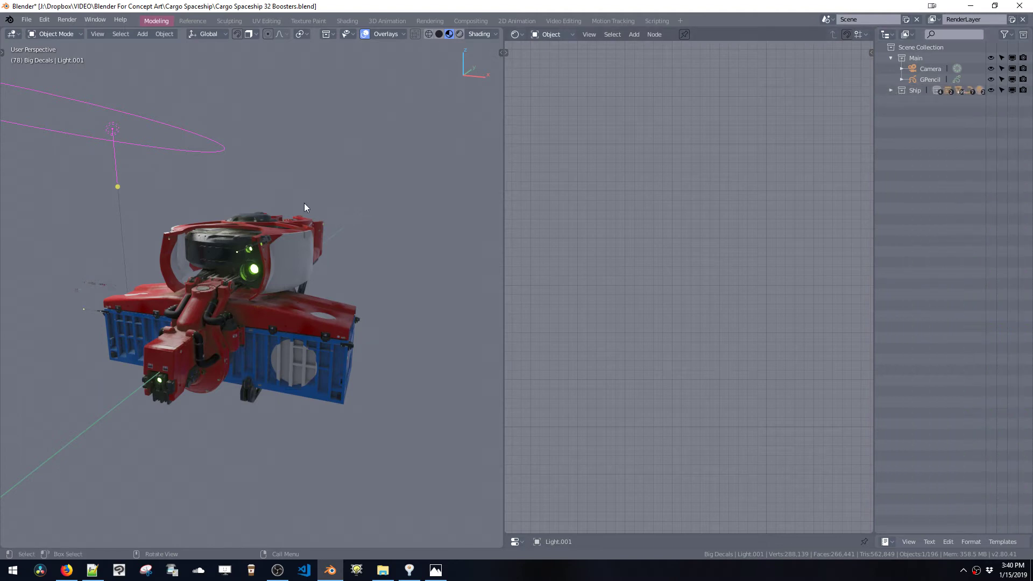
key("m")
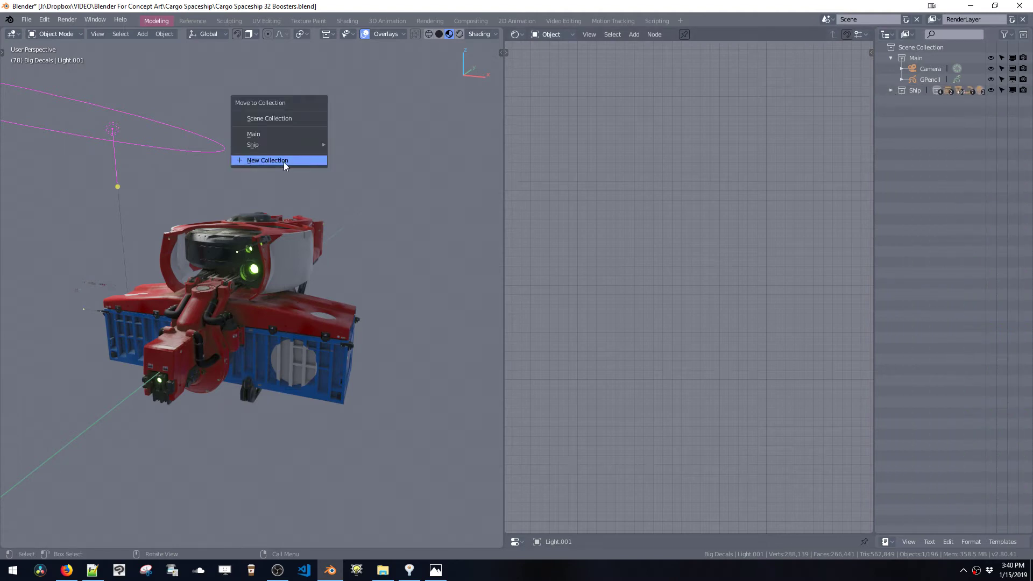
left_click(290, 161)
left_click(305, 155)
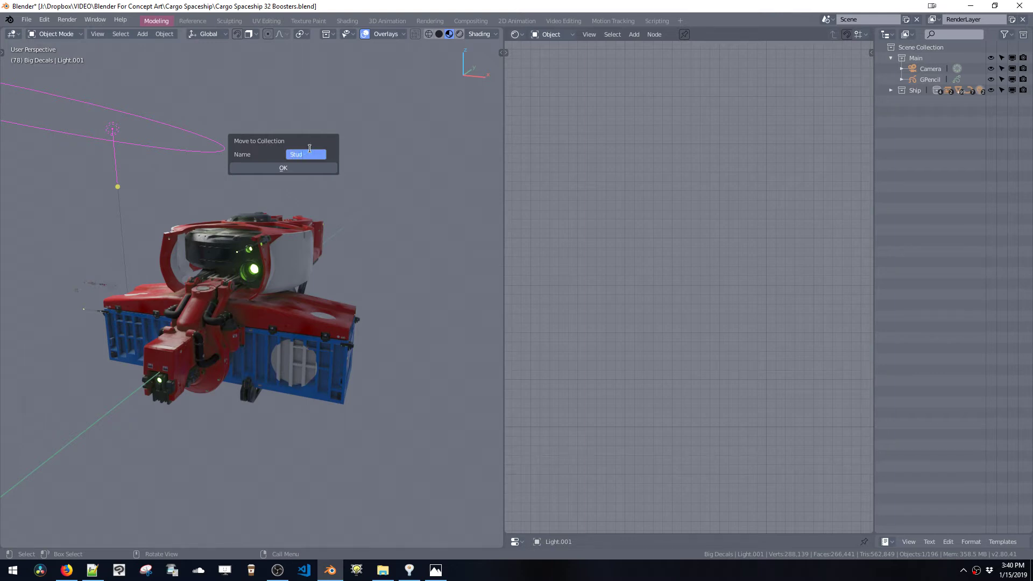
key("Return")
left_click(309, 163)
middle_click_drag(309, 163, 201, 270)
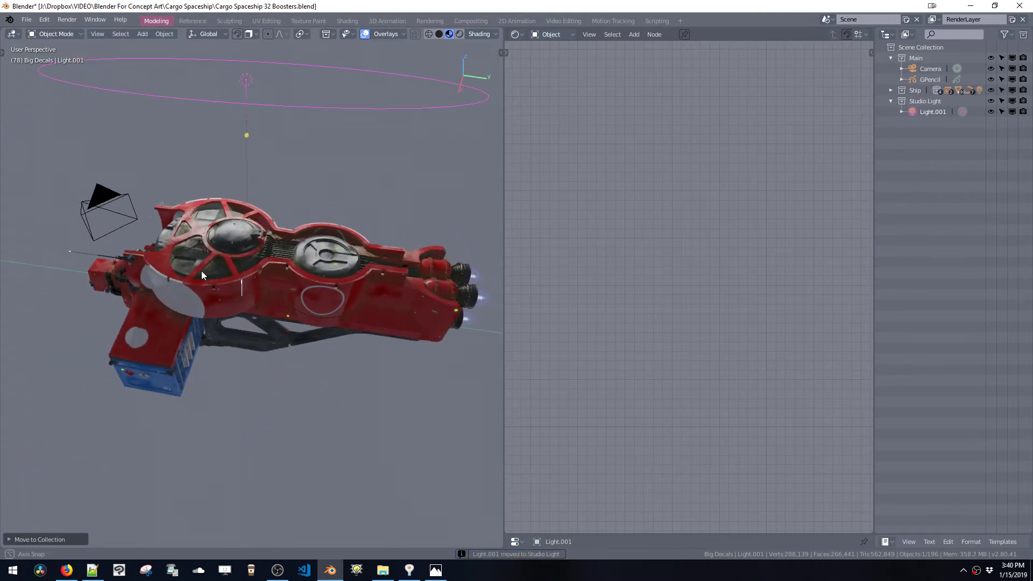
left_click(90, 212)
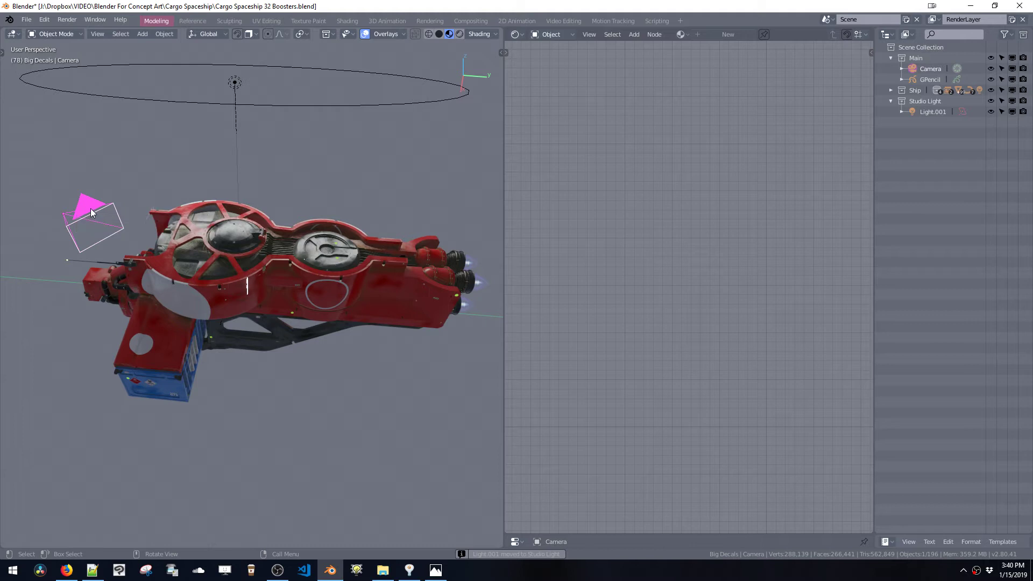
middle_click_drag(102, 212, 251, 260)
scroll(260, 275, "up", 10)
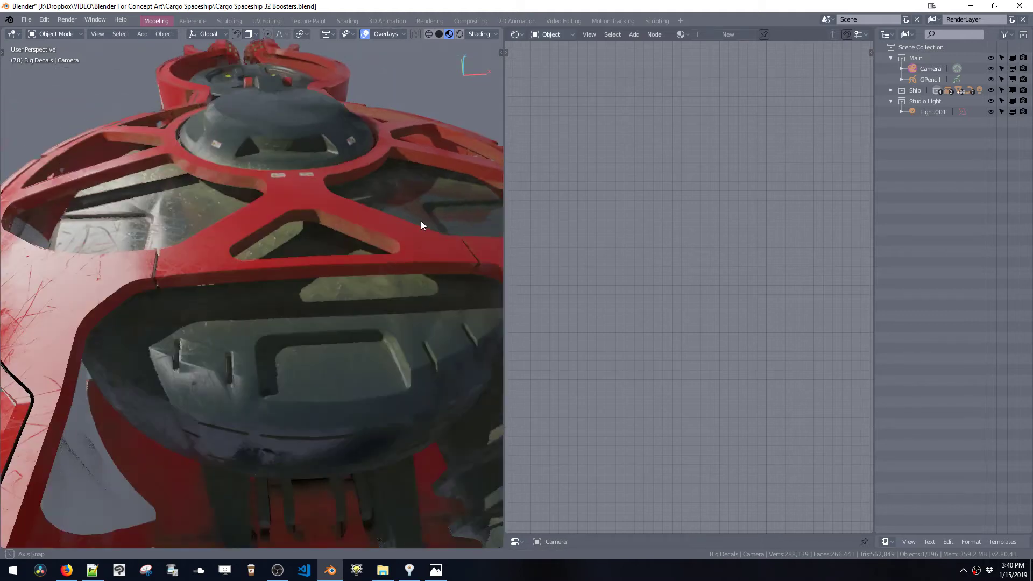
middle_click_drag(421, 220, 509, 216)
Step: Select the ship's red side hull and turn on display of the boolean cutters
middle_click_drag(321, 235, 181, 302)
left_click(181, 301)
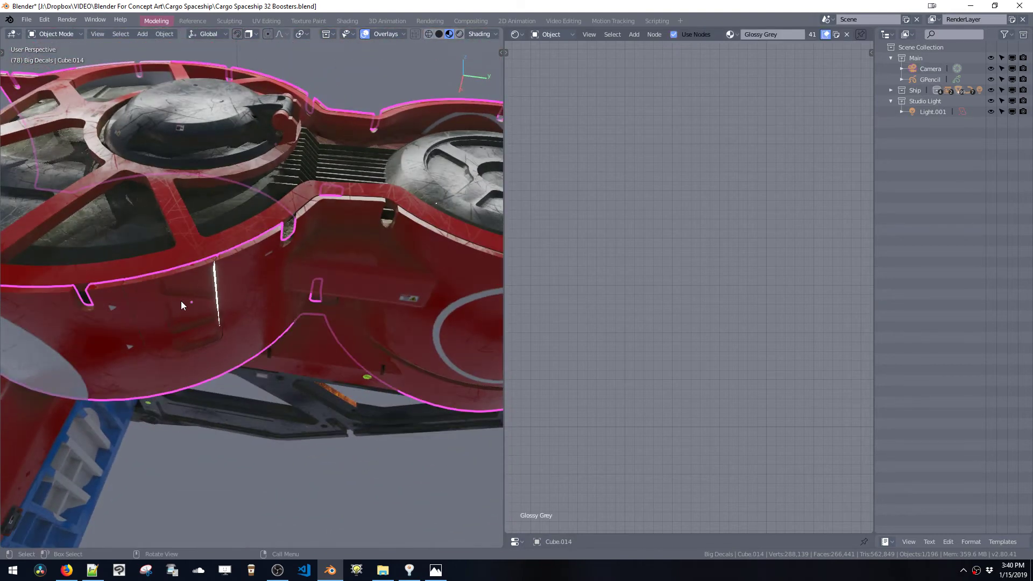
key("Tab")
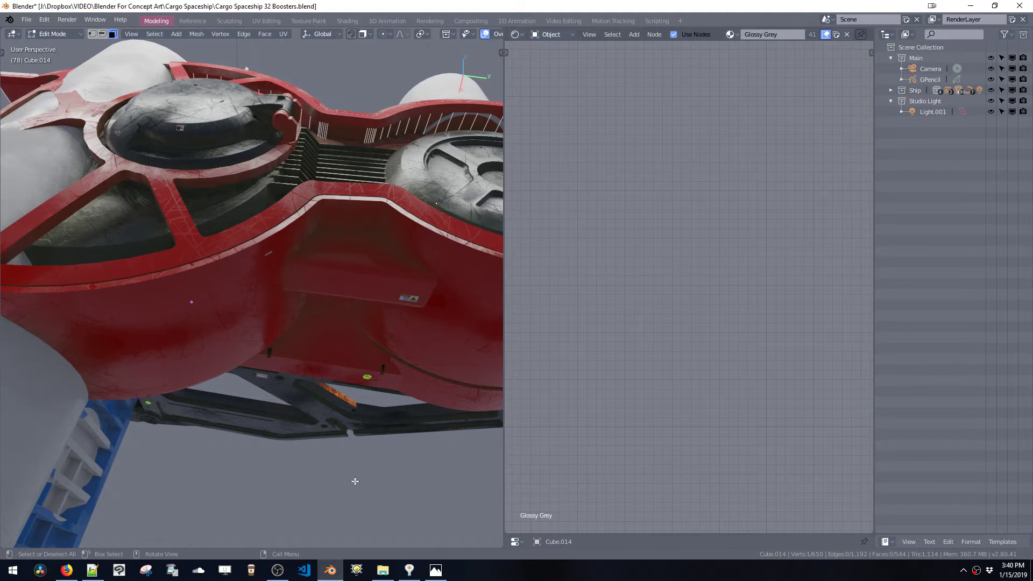
key("ctrl+shift+b")
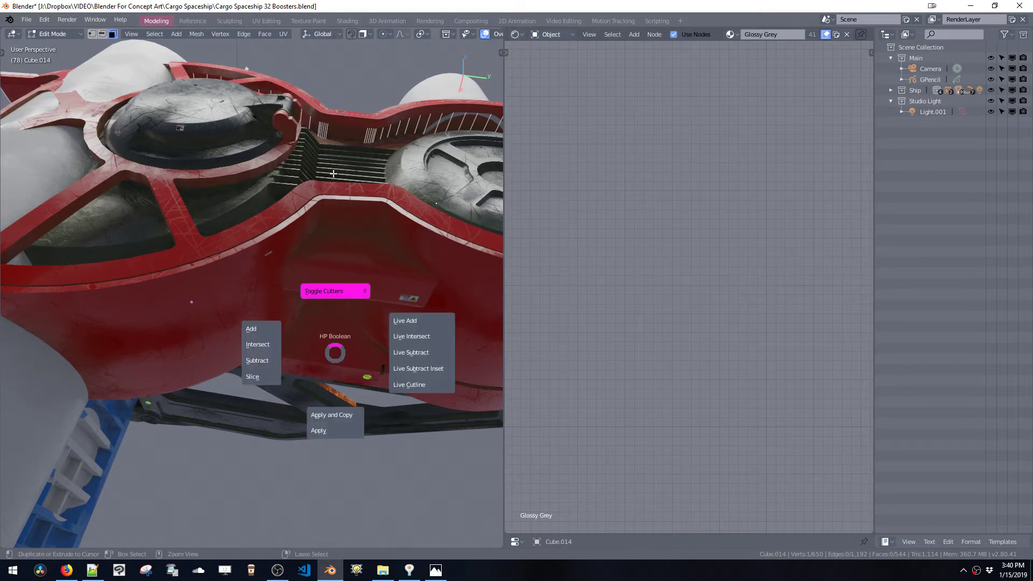
left_click(335, 291)
Step: Move the linked geometry of the tapered cutter at the hull's side opening slightly along the global Y axis, and leave Edit Mode
left_click(209, 371)
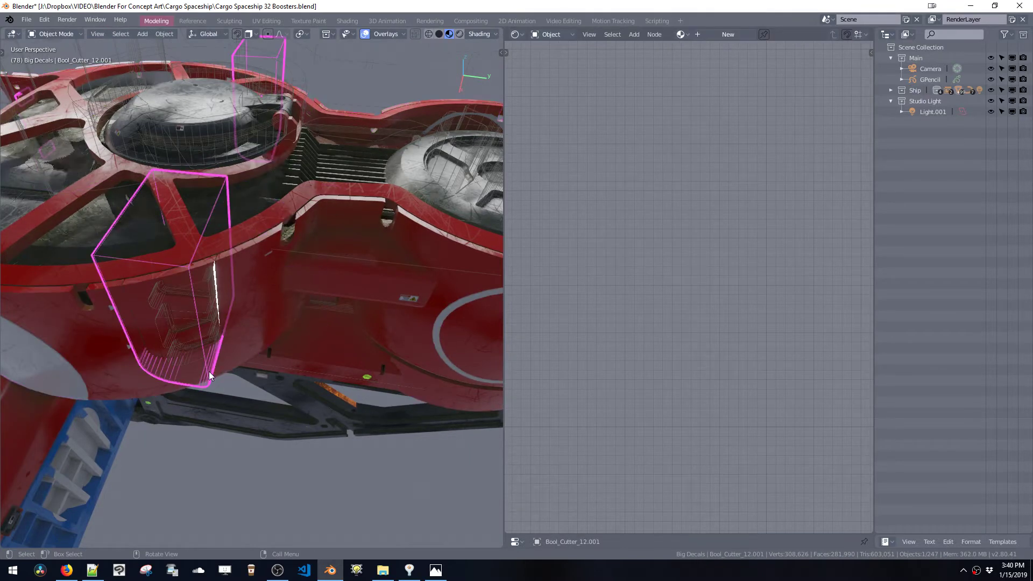
key("Tab")
left_click(243, 314)
middle_click_drag(243, 277, 363, 325)
middle_click_drag(386, 274, 291, 268)
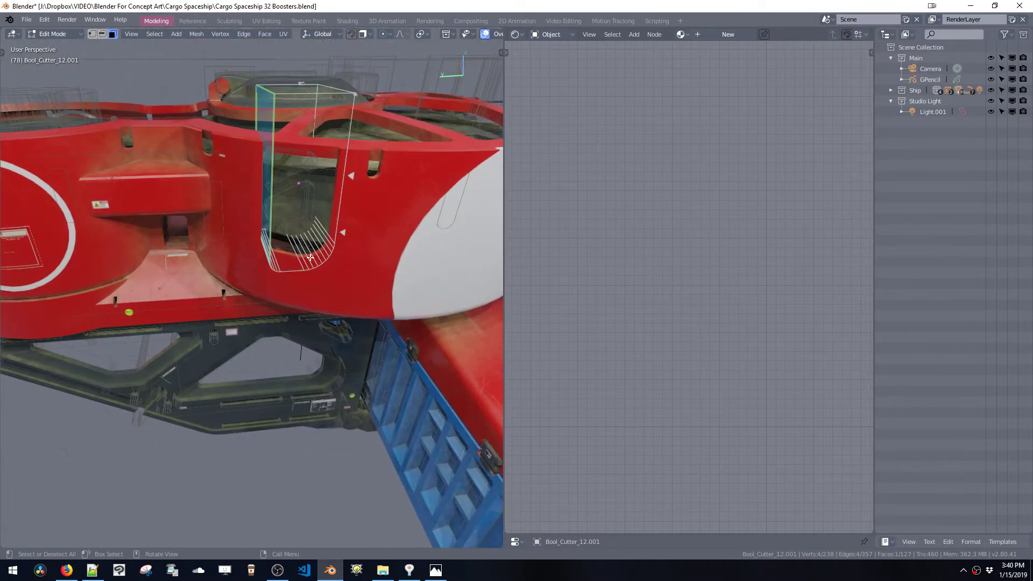
key("ctrl+l")
key("ctrl+l")
key("KP_Decimal")
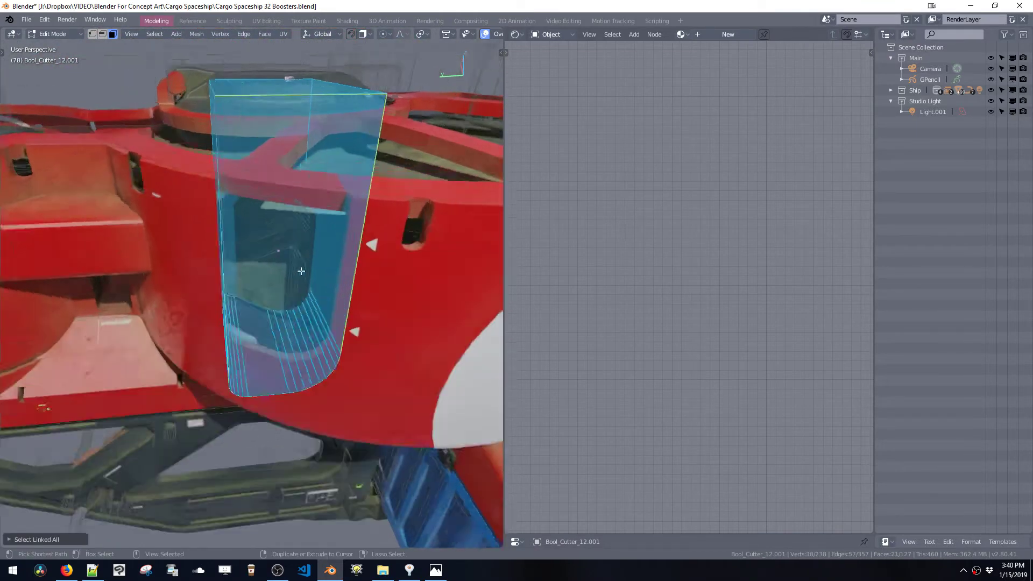
key("g")
key("y")
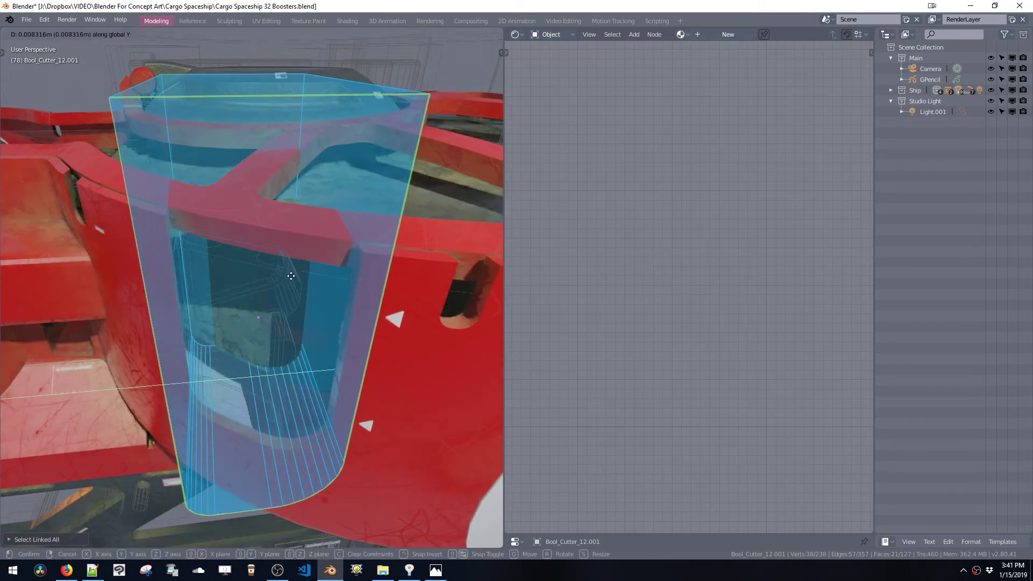
left_click(295, 276)
key("ctrl+l")
key("Tab")
Step: Clear the selection across the whole ship model
middle_click_drag(300, 327, 185, 388)
left_click(365, 394)
key("a")
key("alt+a")
middle_click_drag(267, 367, 146, 341)
scroll(263, 348, "down", 4)
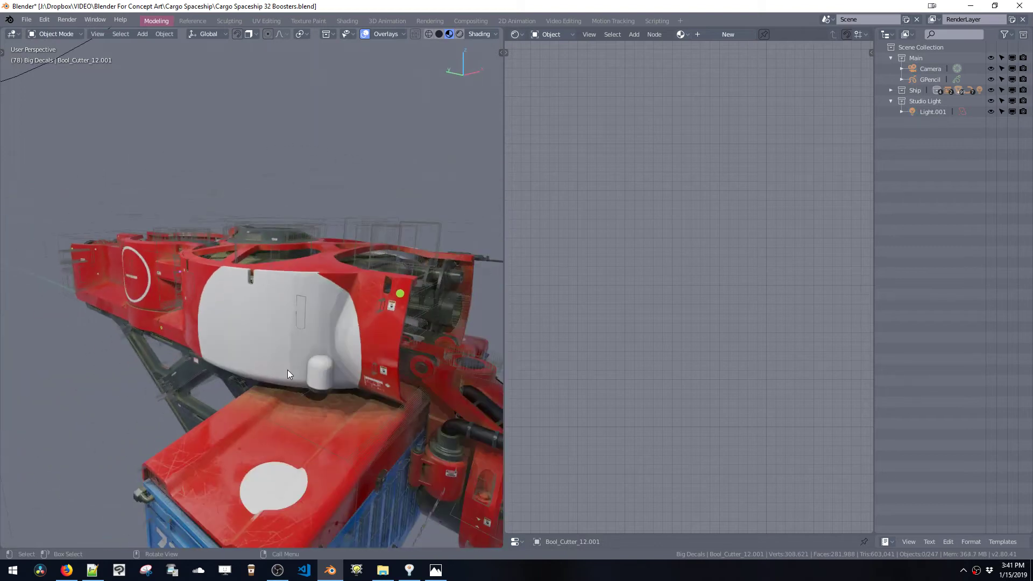
Step: Delete the GPencil and Camera objects together with the Main collection that holds them
left_click(892, 101)
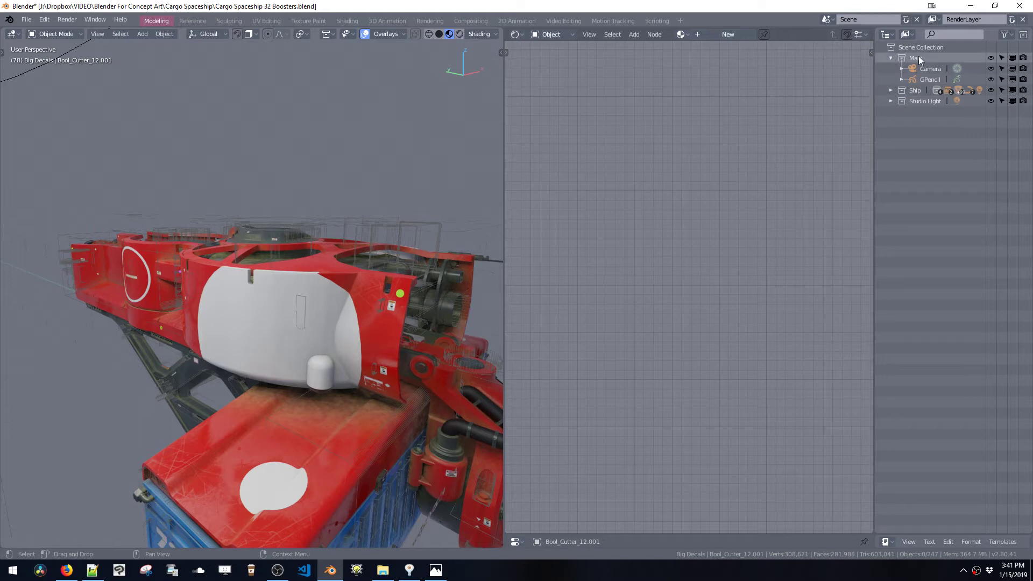
left_click(923, 71)
left_click(925, 79)
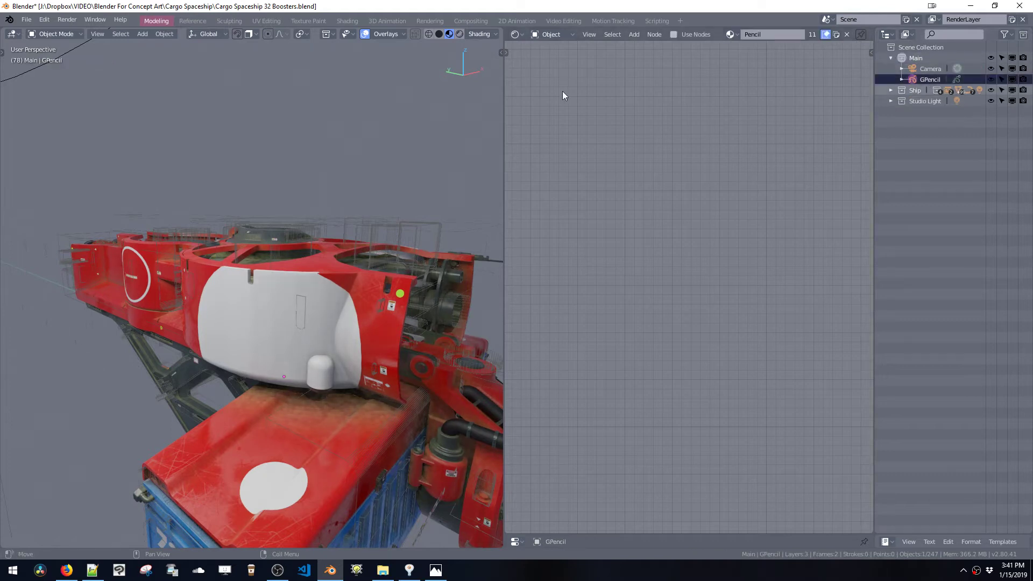
key("Delete")
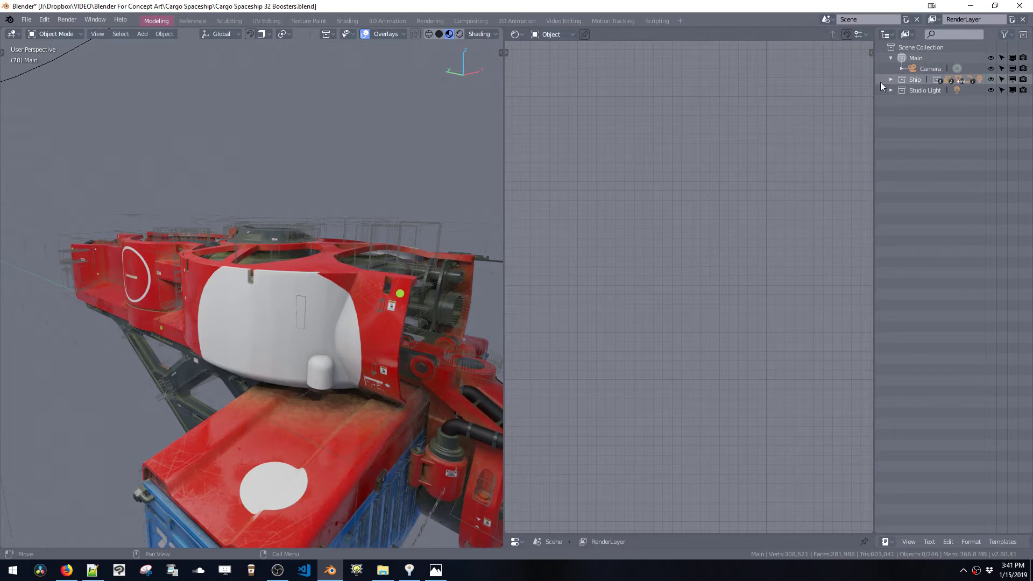
left_click(926, 68)
key("Delete")
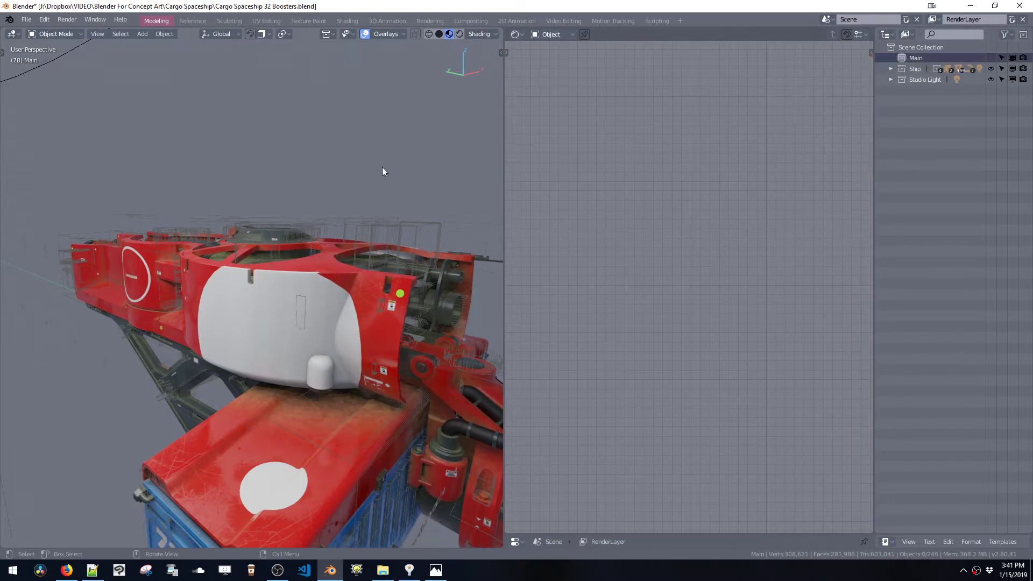
right_click(915, 57)
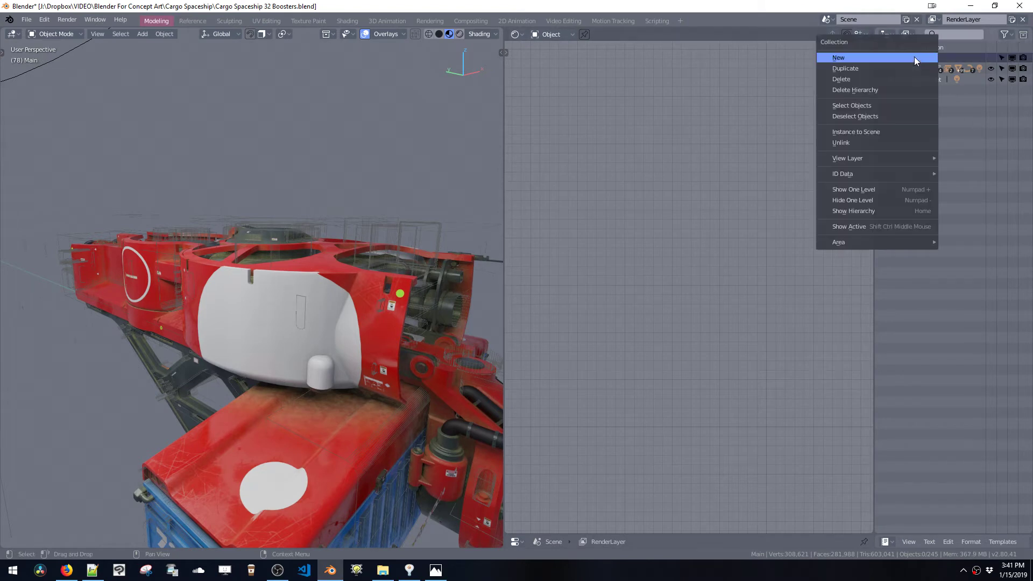
left_click(907, 79)
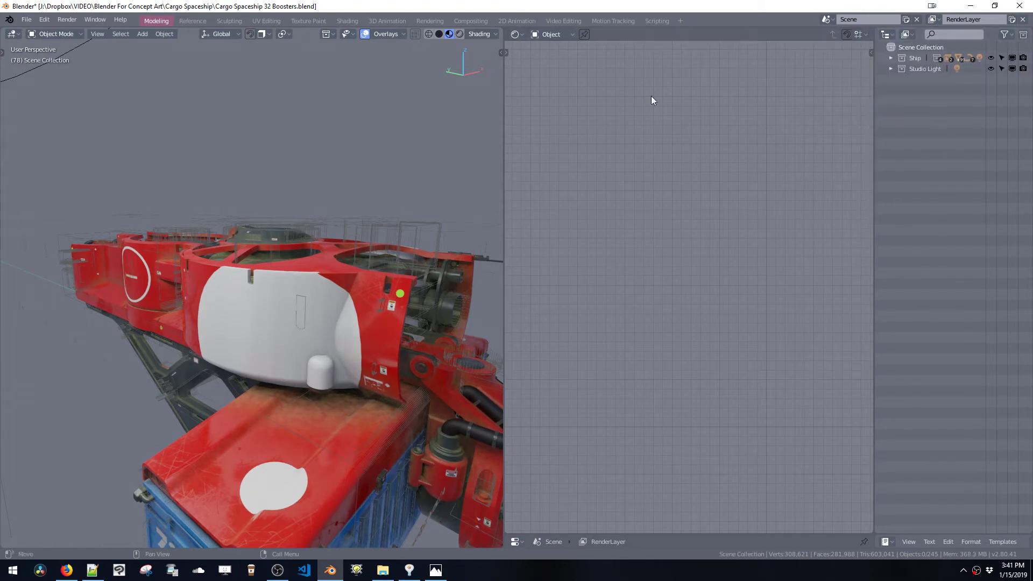
Step: Hide the Ship collection and add a collection instance of Ship to the scene
middle_click_drag(292, 325, 251, 321)
scroll(250, 321, "down", 5)
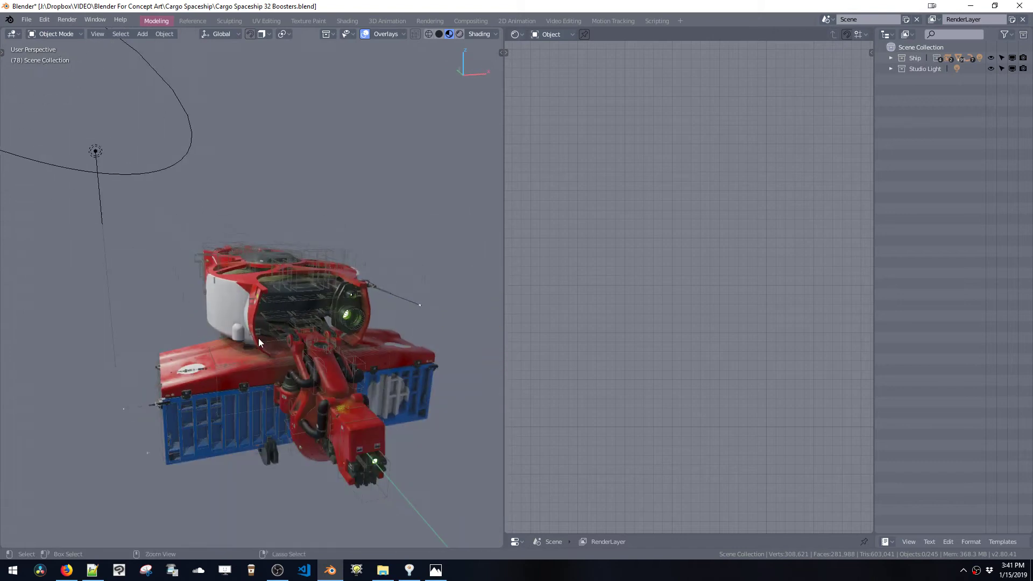
scroll(258, 338, "down", 2)
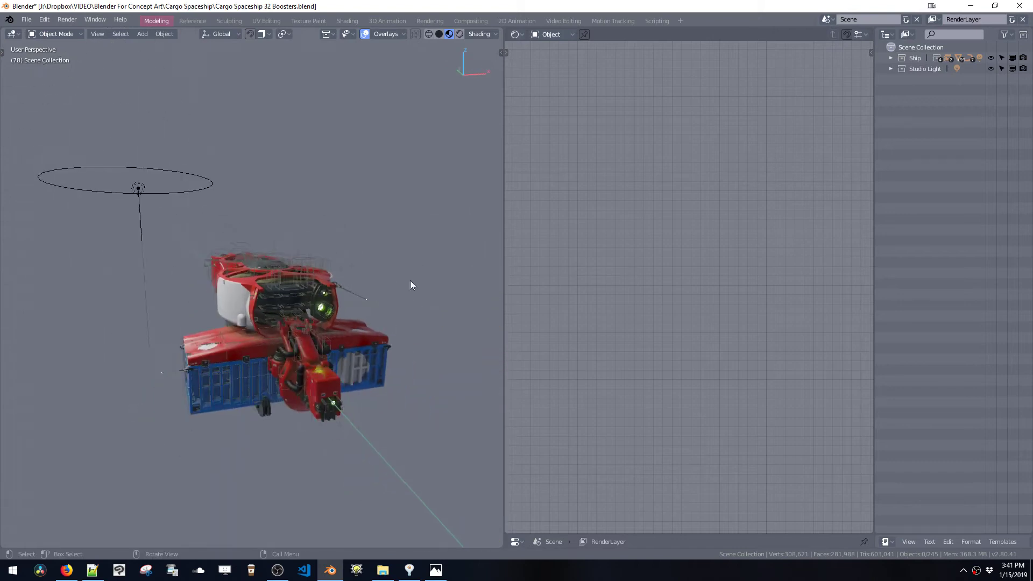
left_click(991, 58)
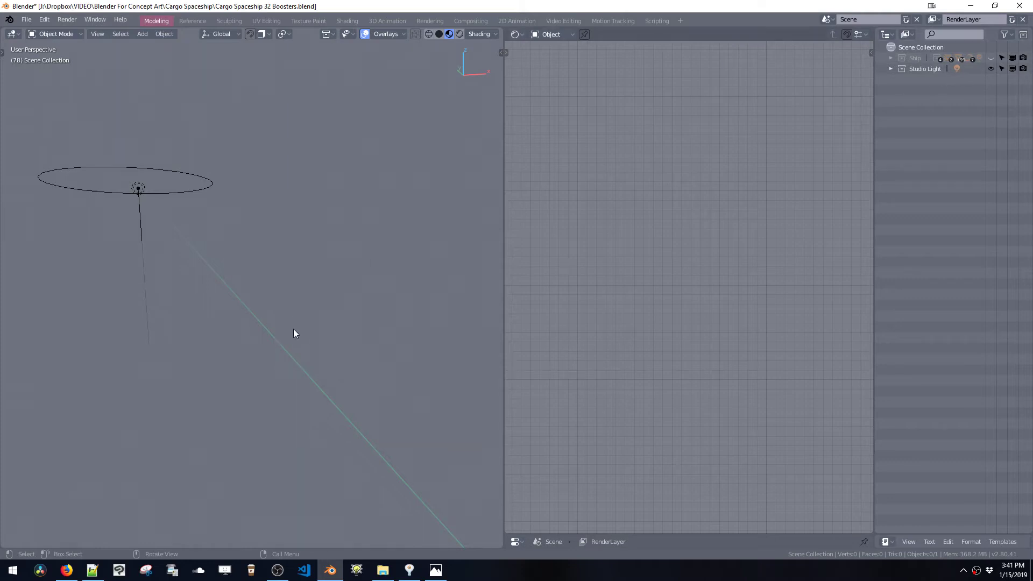
key("shift+a")
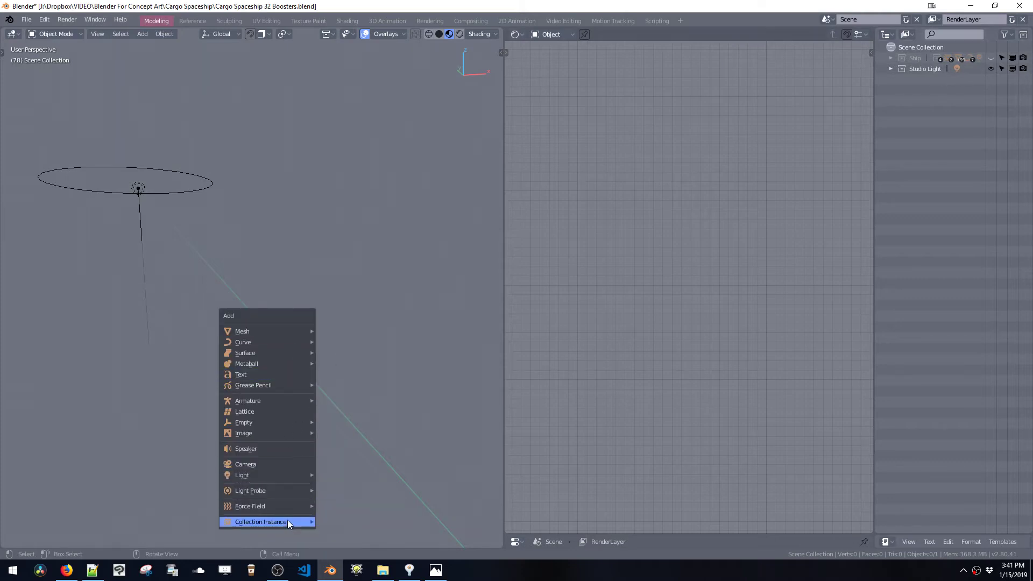
mouse_move(292, 521)
left_click(349, 510)
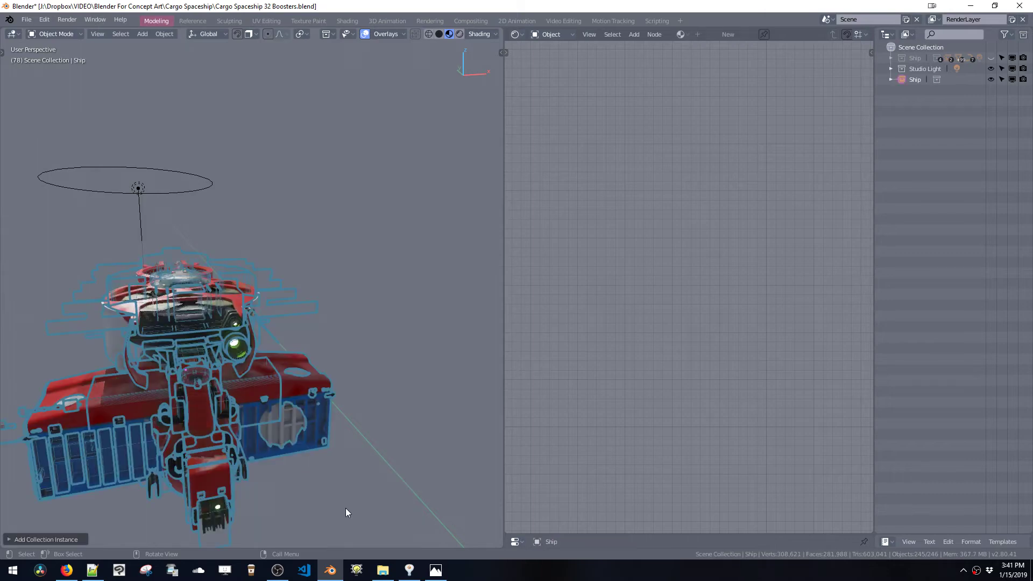
Step: Move the ship instance along the X axis
middle_click_drag(273, 377, 353, 378)
key("g")
key("x")
left_click(328, 377)
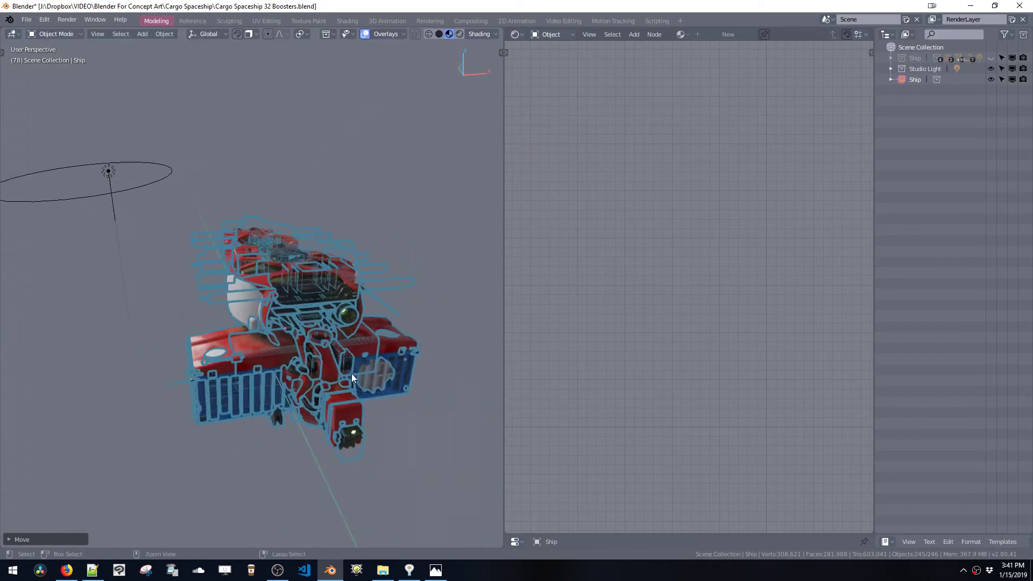
Step: Try to toggle off the boolean cutters shown on the ship instance
key("ctrl+b")
left_click(350, 315)
key("ctrl+b")
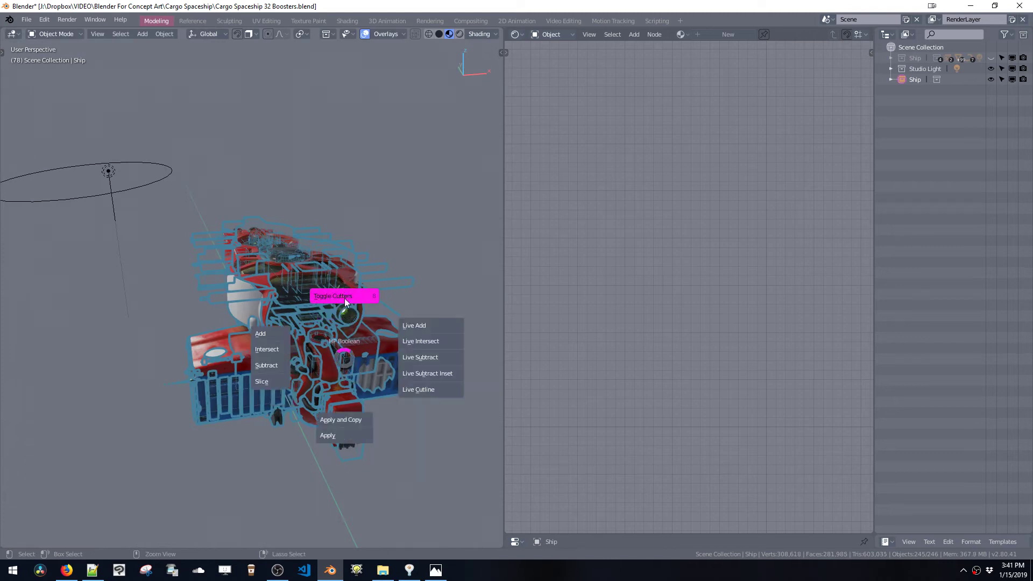
left_click(345, 311)
Step: Show the original Ship collection beside the instance and hide its boolean cutters
scroll(350, 277, "up", 3)
middle_click_drag(349, 277, 454, 236)
left_click(992, 58)
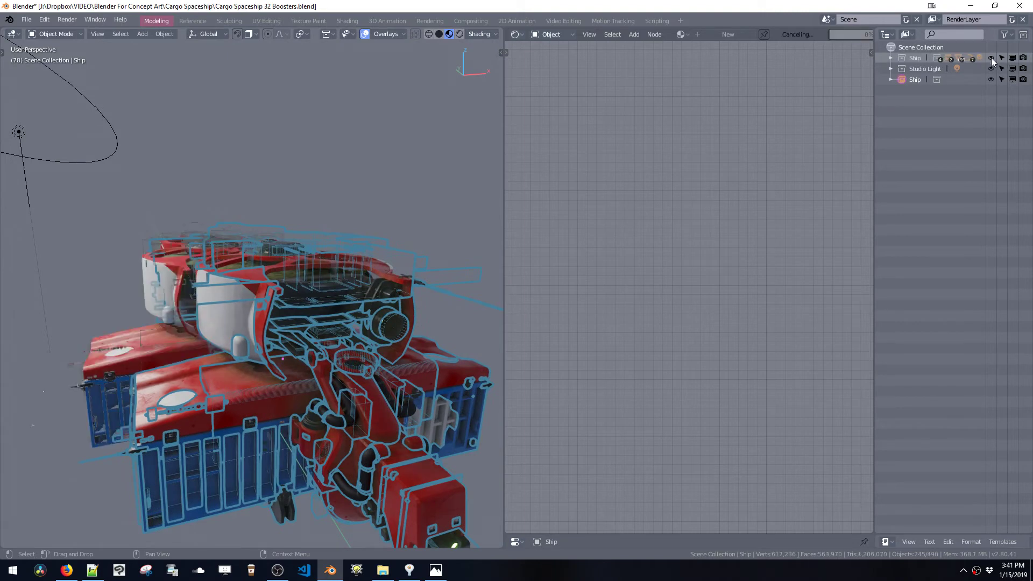
mouse_move(221, 334)
middle_mouse_down()
mouse_move(282, 321)
mouse_move(199, 372)
mouse_move(213, 351)
middle_mouse_up()
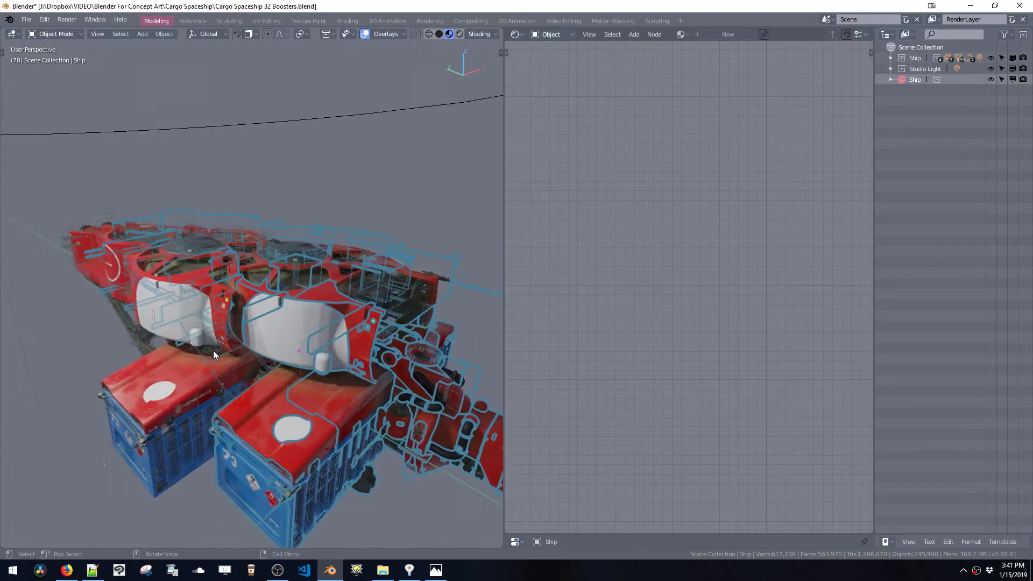
key("ctrl+shift+b")
left_click(210, 293)
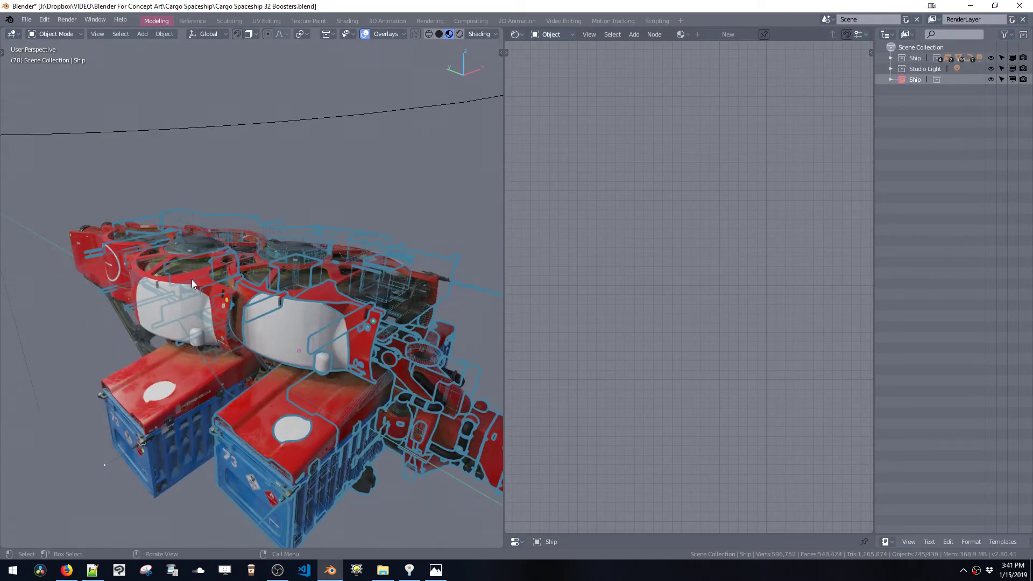
Step: Toggle the visibility of the ship instance and the Ship collection in turn to compare the two
middle_click_drag(172, 242, 224, 277)
key("ctrl+shift+b")
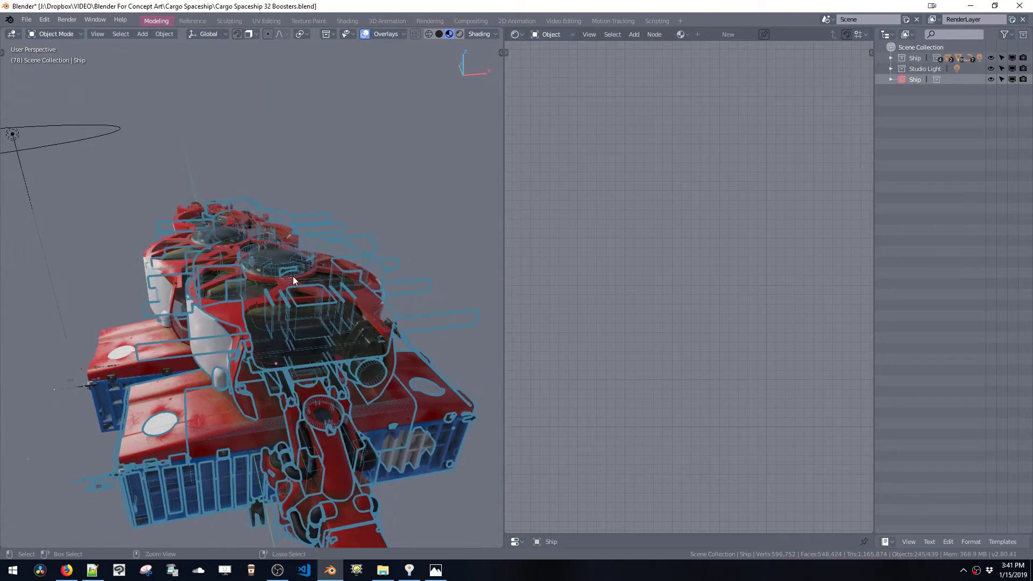
left_click(992, 80)
left_click(992, 80)
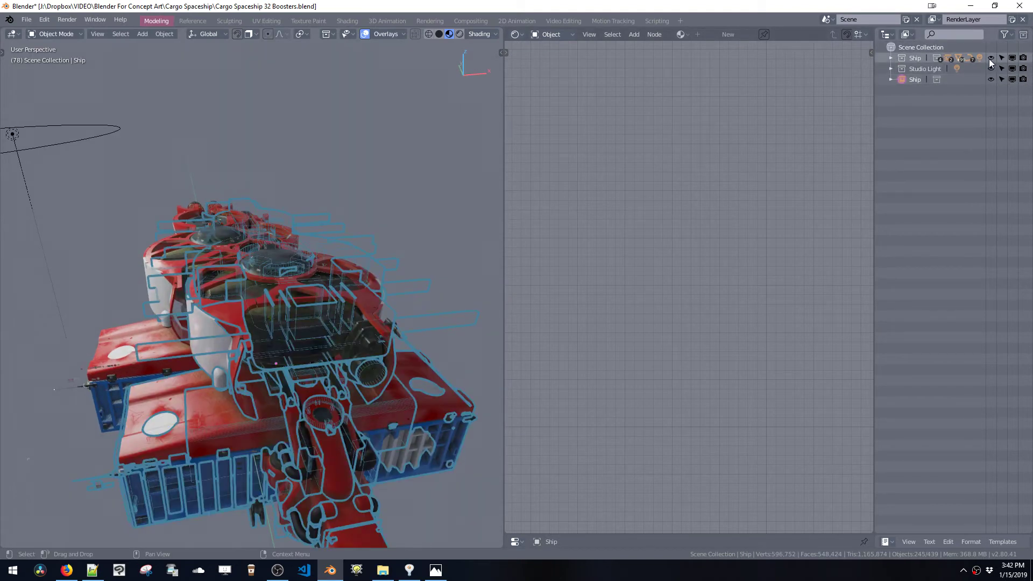
left_click(990, 59)
left_click(989, 59)
left_click(991, 59)
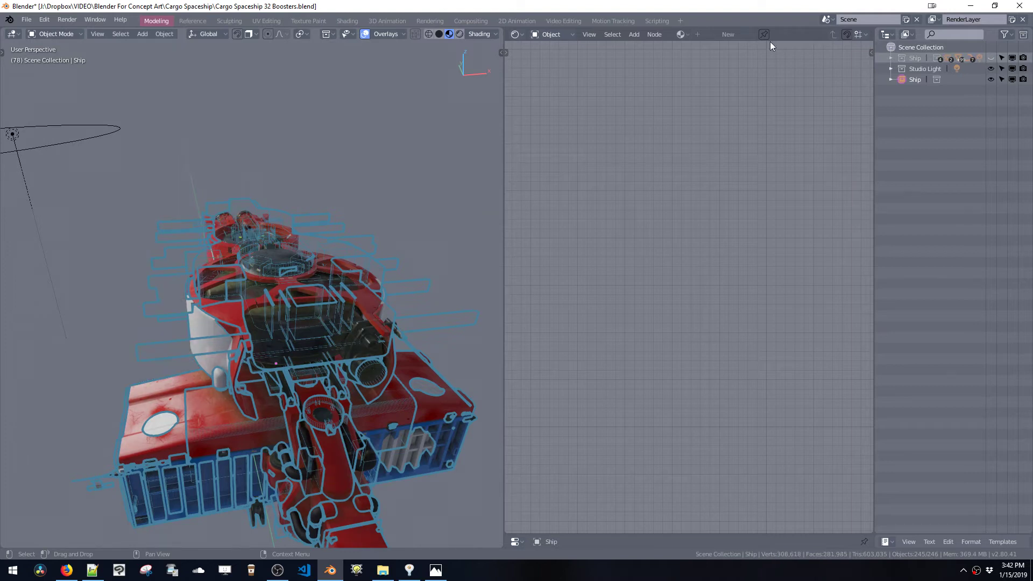
Step: Show the Ship collection again and inspect the original's white side cylinder in Edit Mode alongside the instance
middle_click_drag(297, 377, 280, 383)
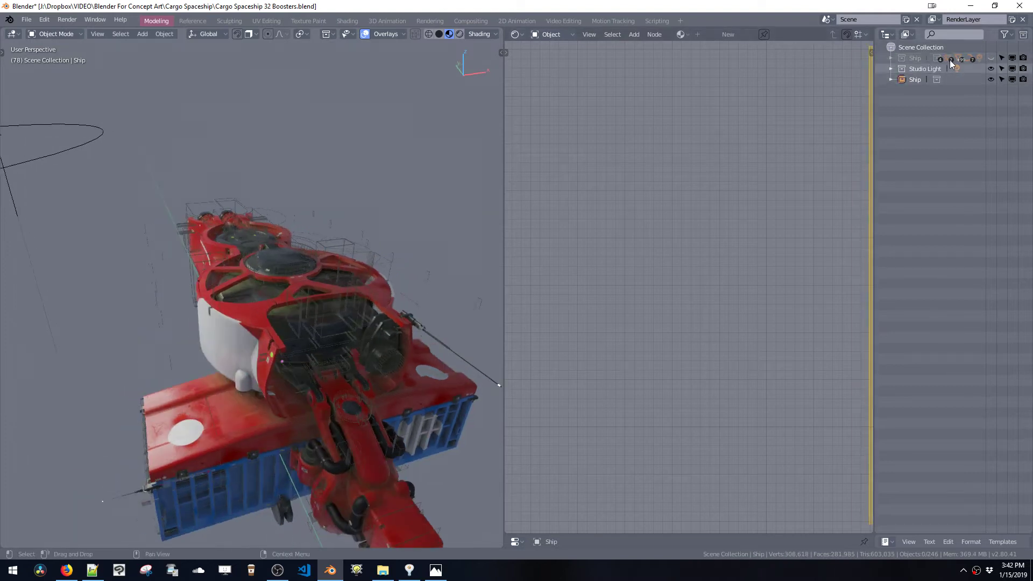
left_click(991, 58)
left_click(149, 296)
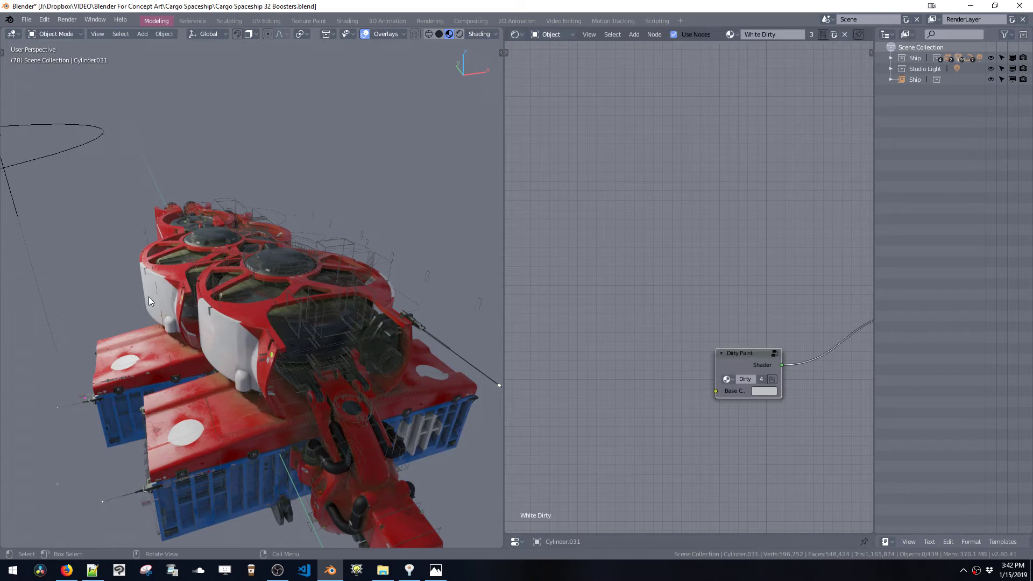
left_click(153, 307)
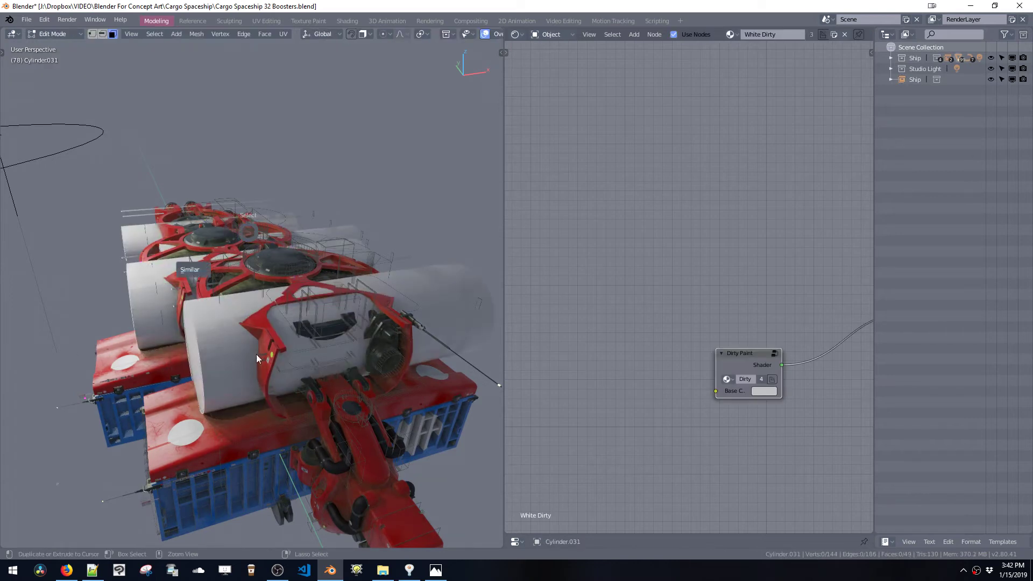
middle_click_drag(250, 351, 177, 254)
middle_click_drag(270, 341, 295, 345)
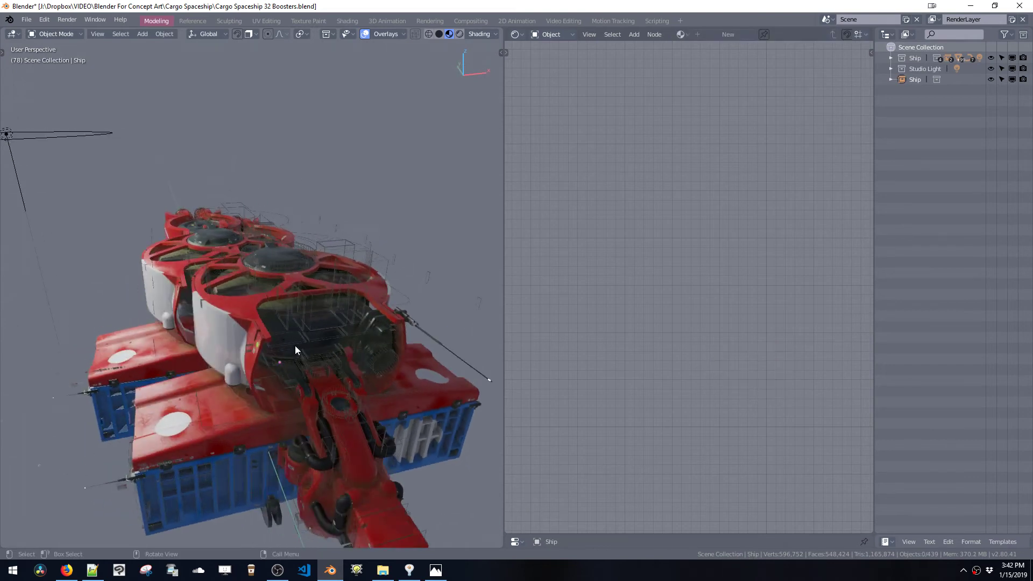
Step: Delete the ship instance, and toggle the Ship collection's visibility off and on
left_click(310, 347)
key("Delete")
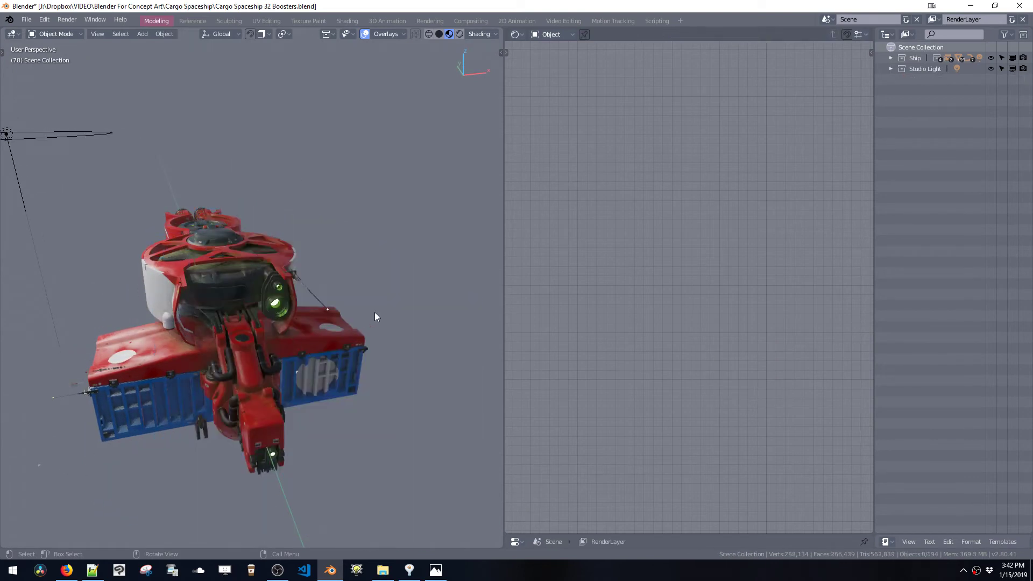
left_click(992, 58)
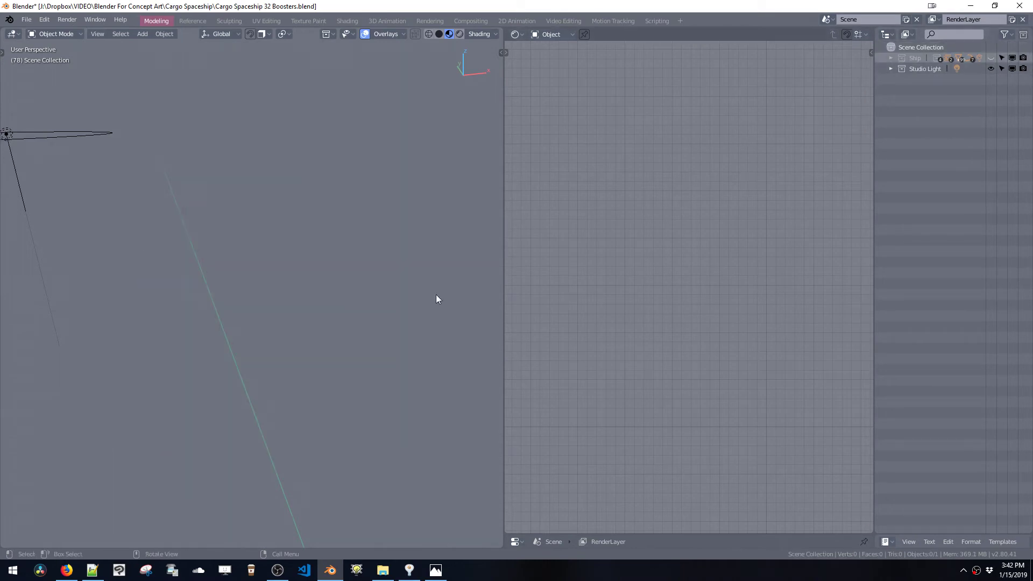
left_click(991, 58)
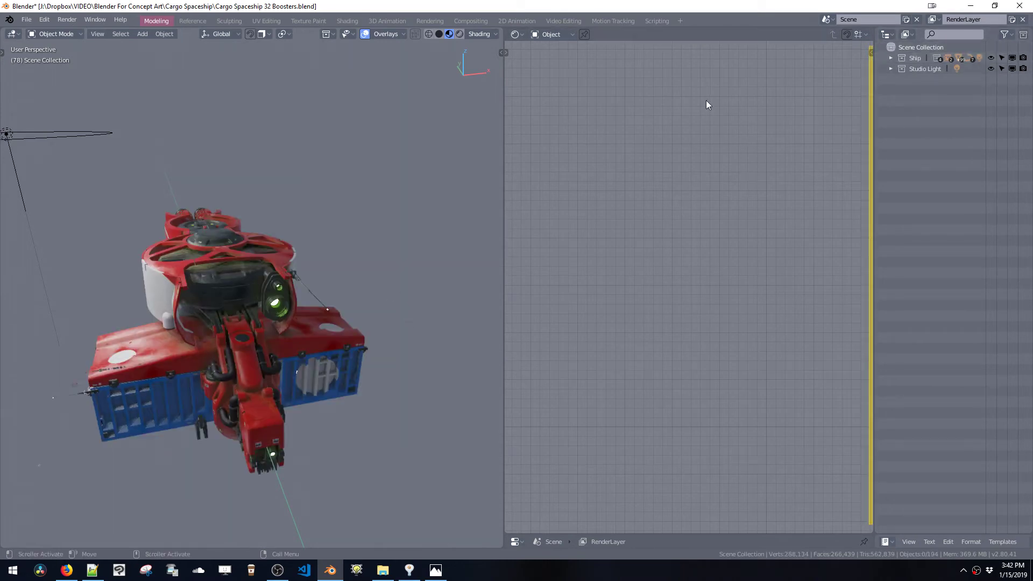
Step: Hide the Decal Prototypes collection inside Ship, and collapse and hide the Ship collection
middle_click_drag(231, 339, 86, 342)
left_click(85, 306)
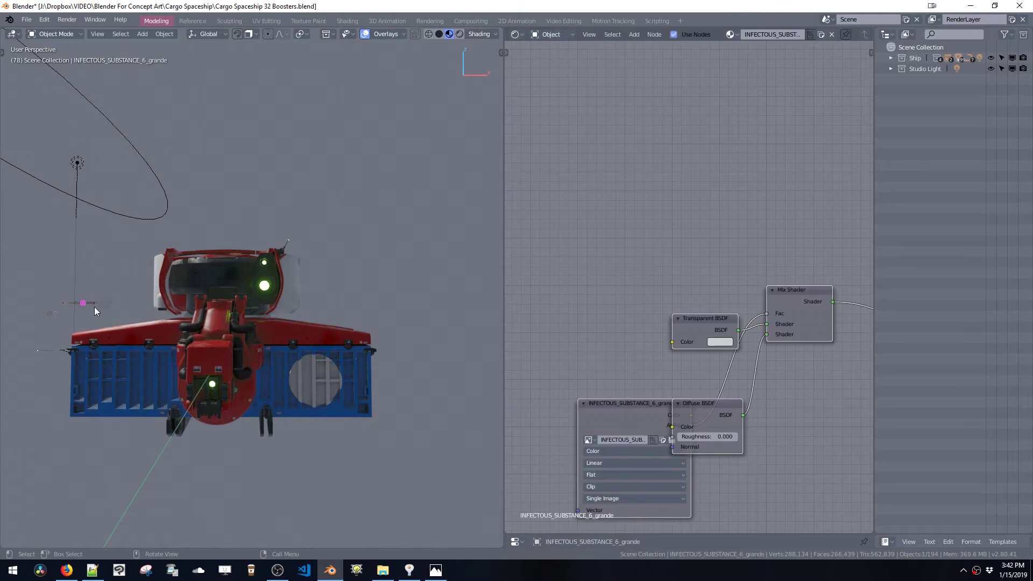
left_click(891, 58)
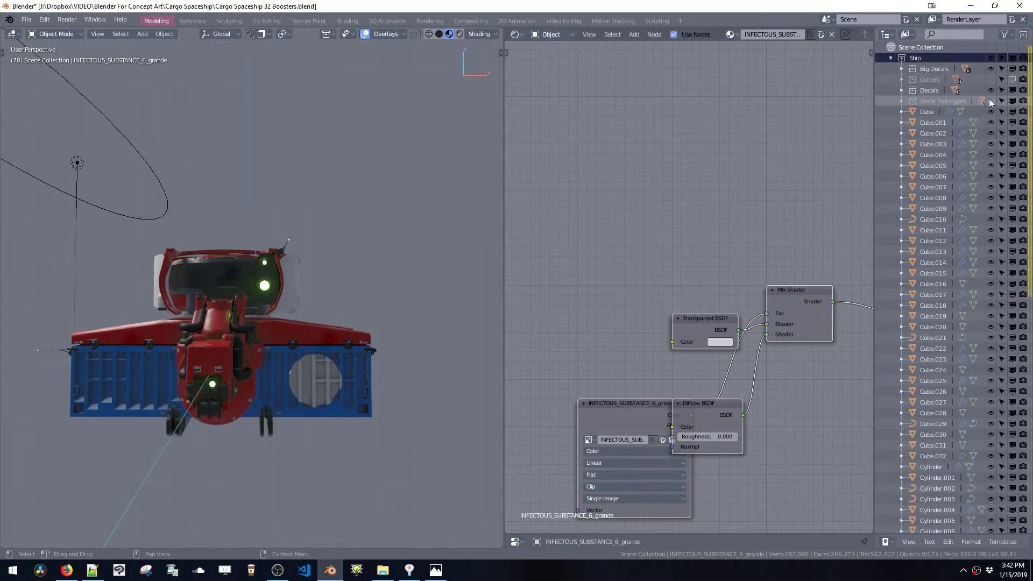
middle_click_drag(371, 356, 367, 382)
middle_click_drag(344, 226, 371, 214)
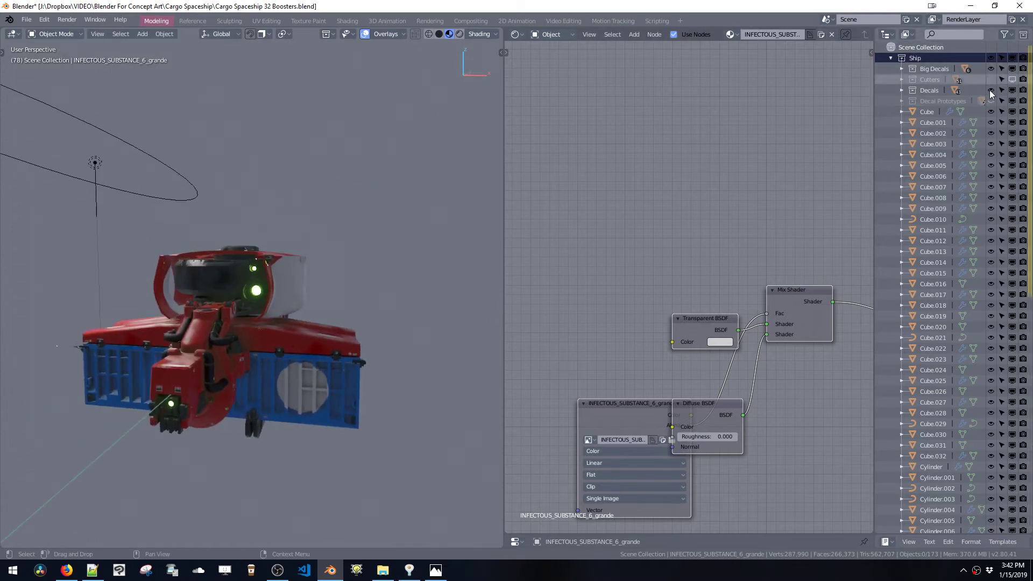
left_click(892, 58)
left_click(991, 58)
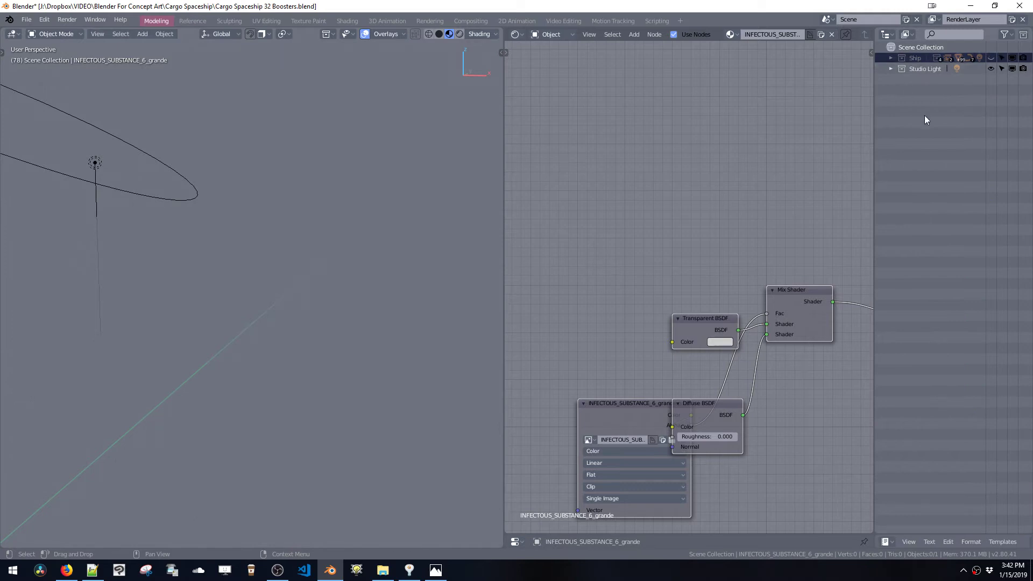
Step: Add a collection instance of Ship, move it along the X axis, inspect it up close, and delete it
key("shift+a")
mouse_move(238, 317)
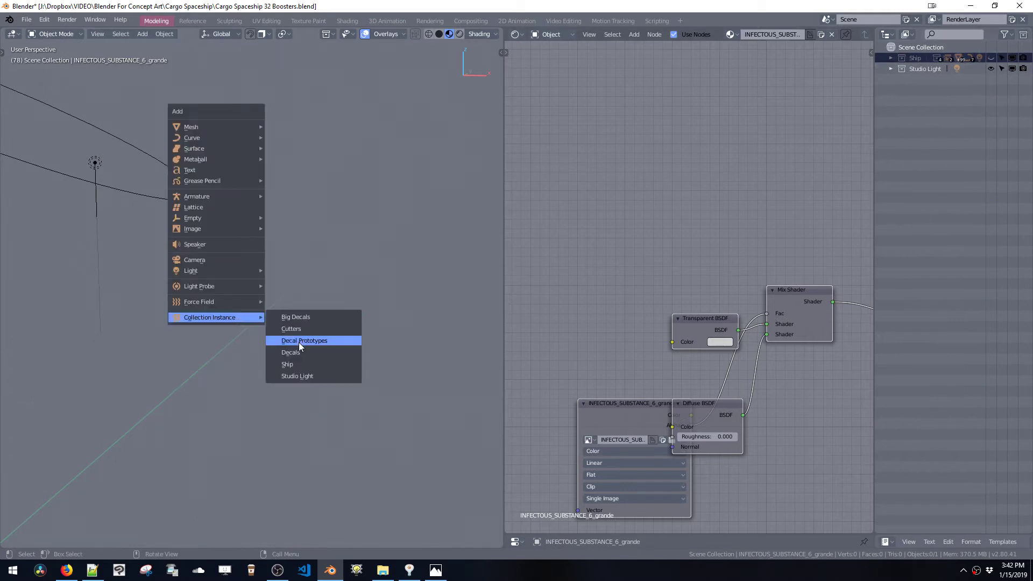
left_click(301, 364)
middle_click_drag(298, 365, 212, 326)
key("g")
key("x")
left_click(343, 347)
middle_click_drag(343, 356, 286, 302)
scroll(300, 250, "up", 4)
middle_click_drag(300, 249, 325, 240)
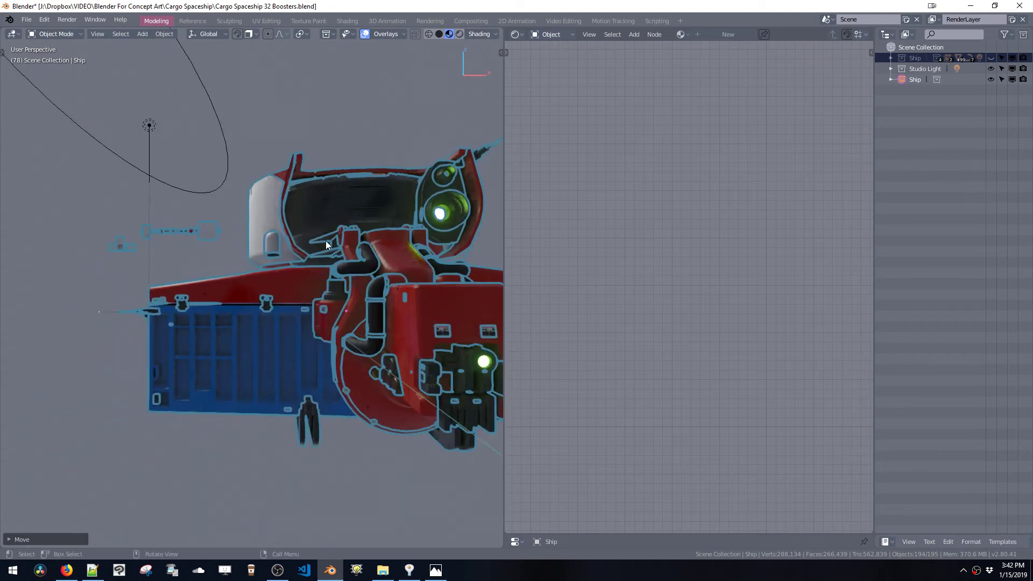
middle_click_drag(318, 303, 366, 333)
key("Delete")
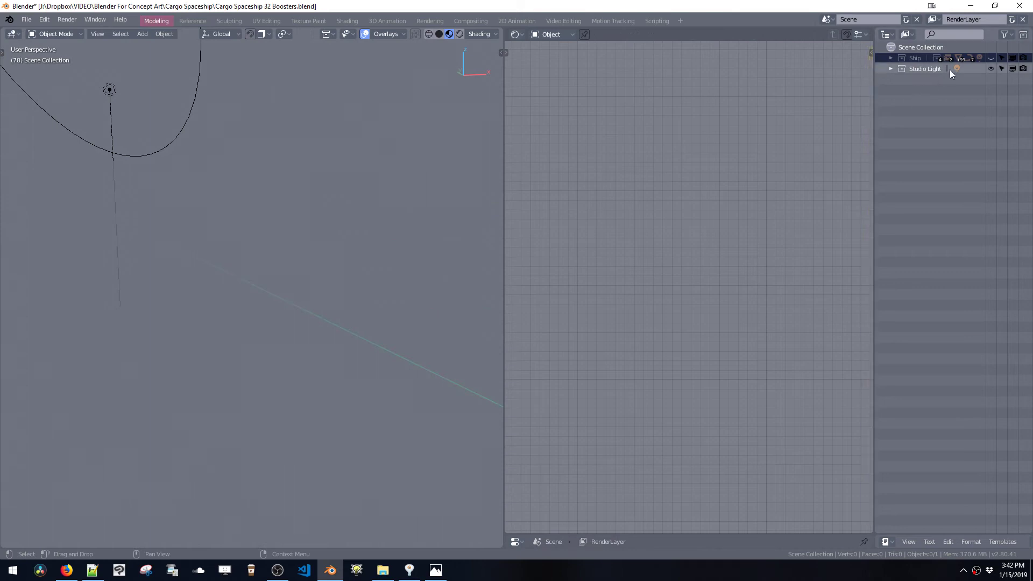
Step: Show and expand the Ship collection, and toggle Decal Prototypes off and on to look for prototypes left outside it
left_click(991, 58)
left_click(891, 58)
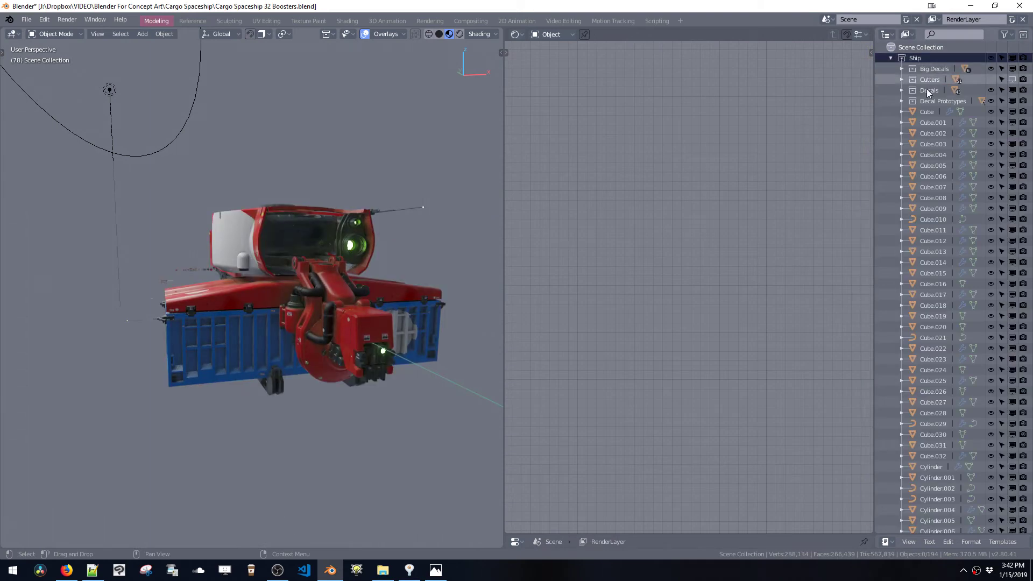
left_click(992, 101)
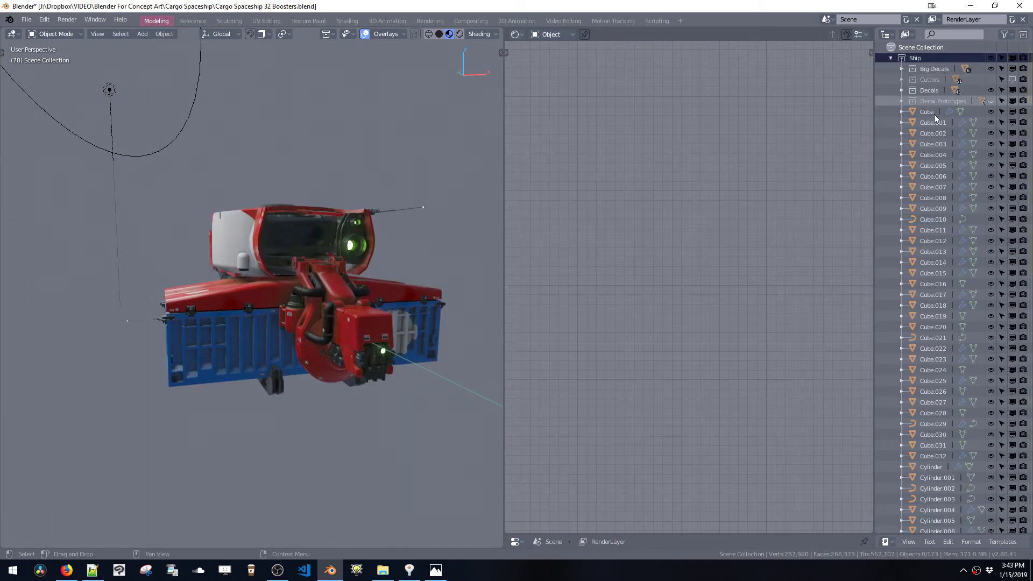
middle_click_drag(289, 338, 133, 375)
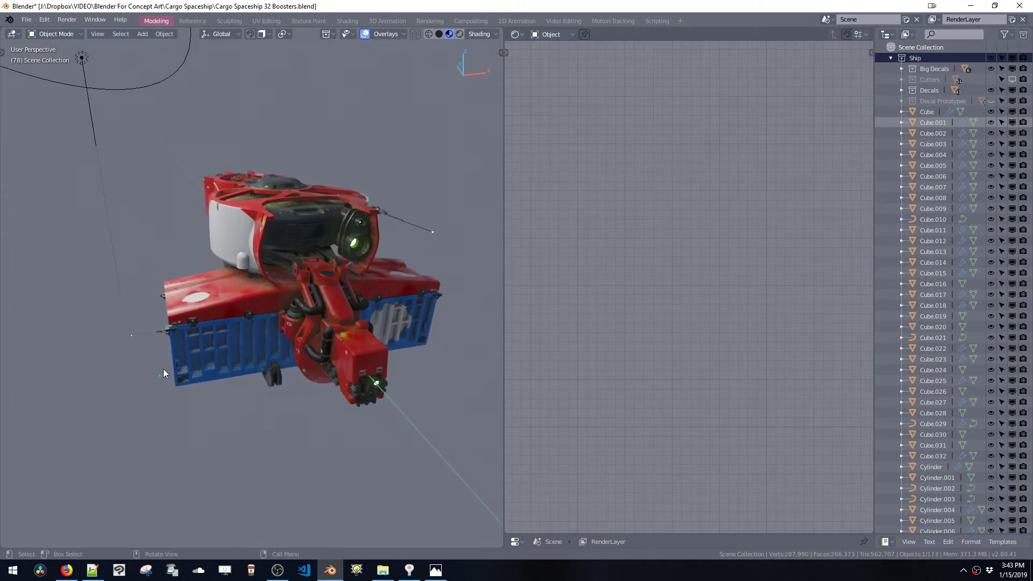
left_click(992, 101)
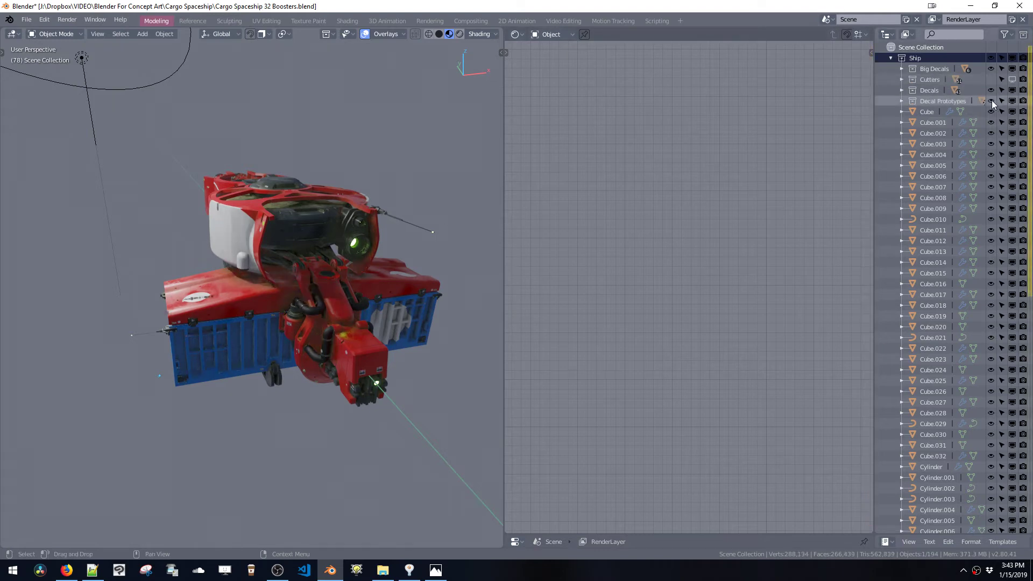
Step: Move the stray plane beside the blue cargo container into the Decal Prototypes collection inside Ship
left_click(160, 380)
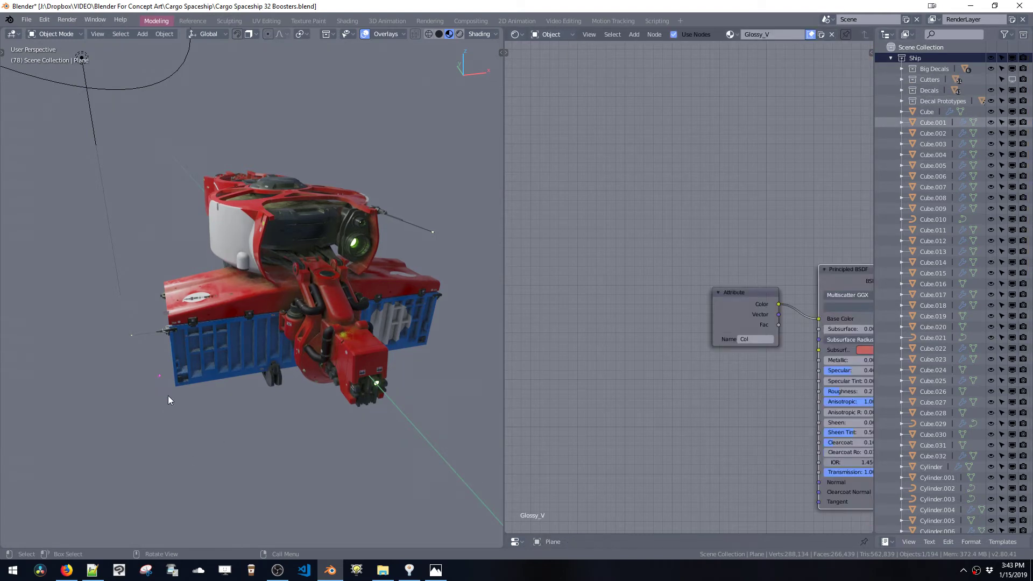
key("m")
mouse_move(178, 375)
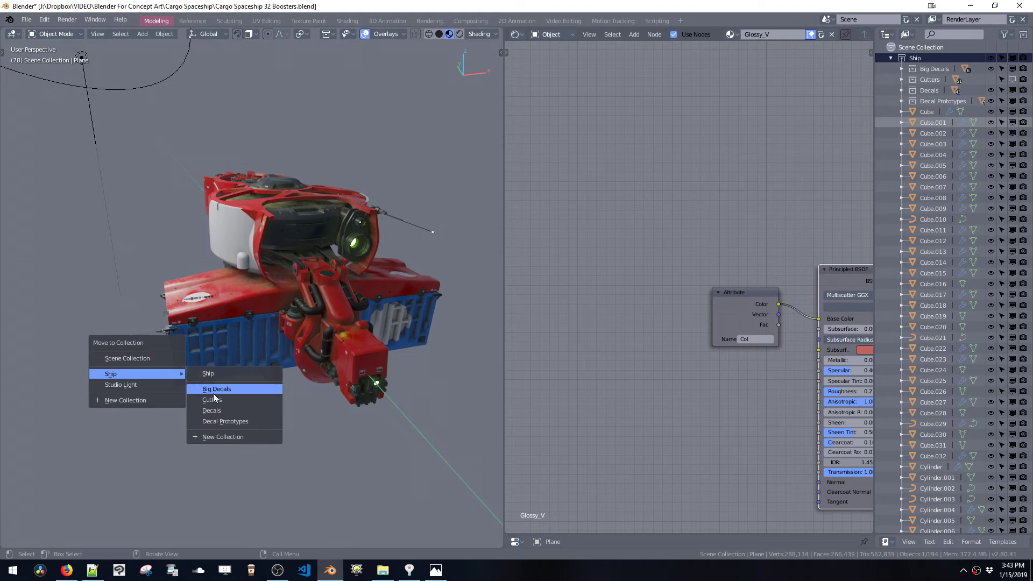
left_click(219, 421)
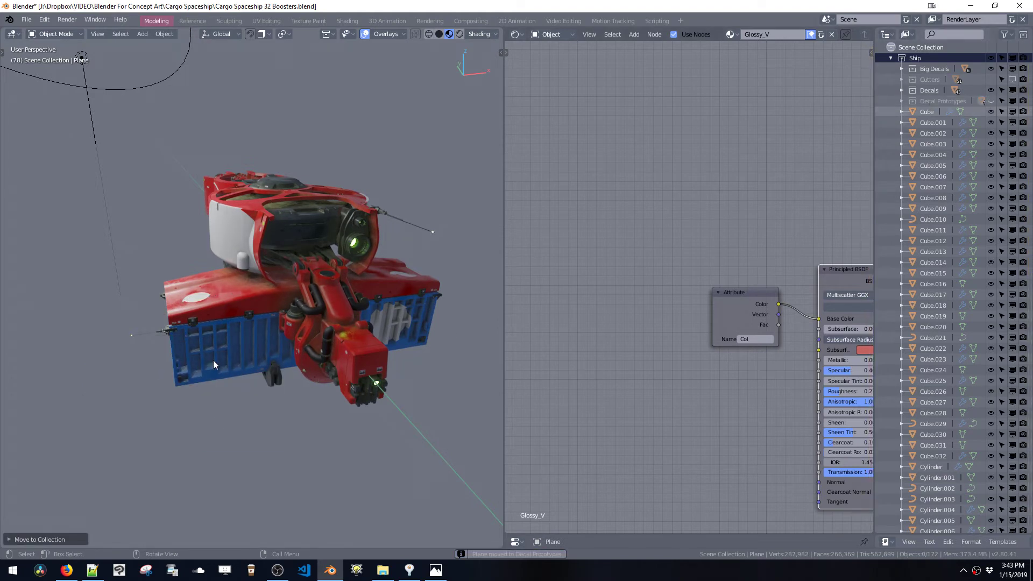
Step: Collapse and hide the Ship collection
middle_click_drag(213, 360, 229, 390)
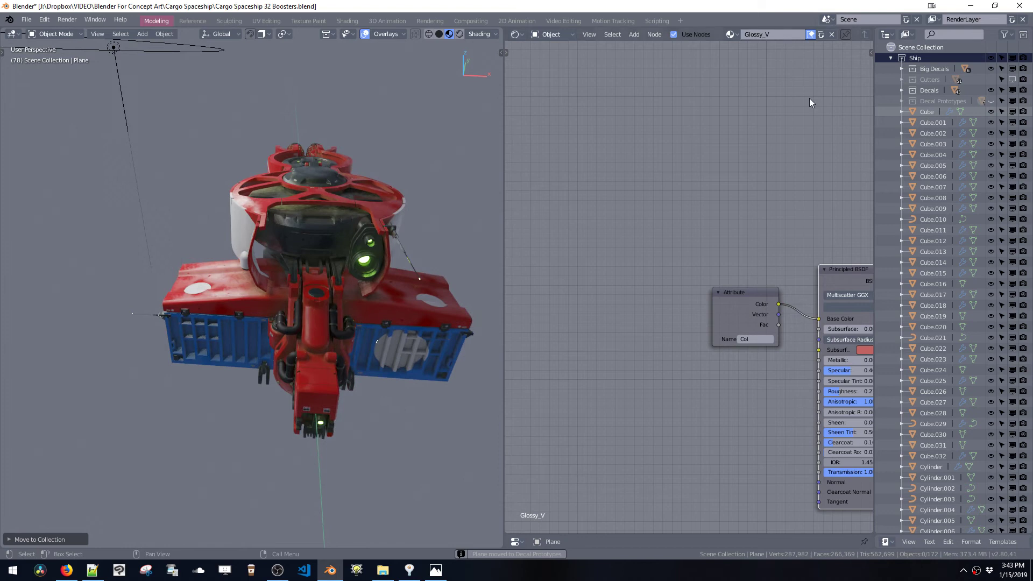
left_click(890, 58)
left_click(990, 58)
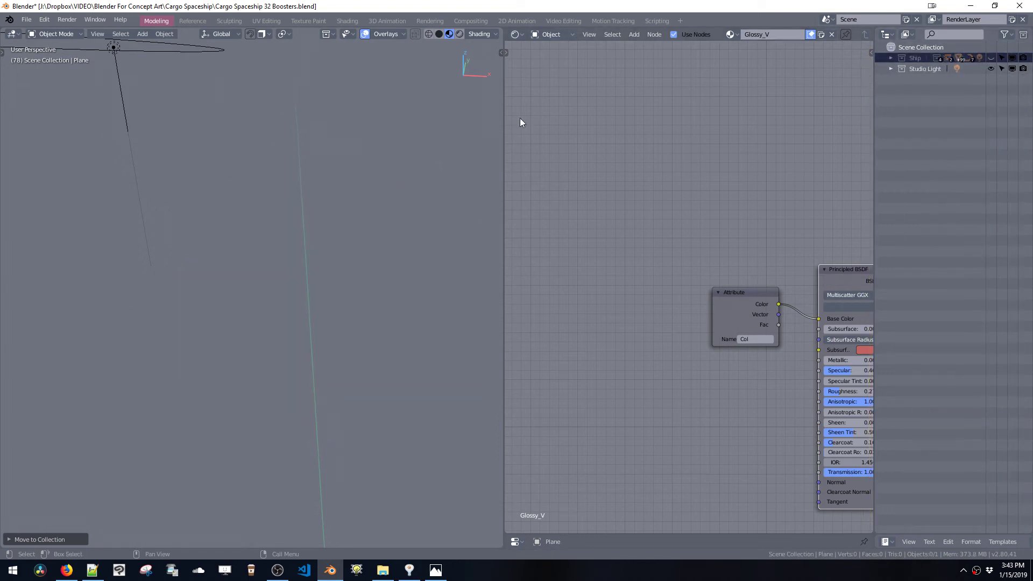
Step: Add a collection instance of Ship and move it aside to check it
key("shift+a")
mouse_move(257, 254)
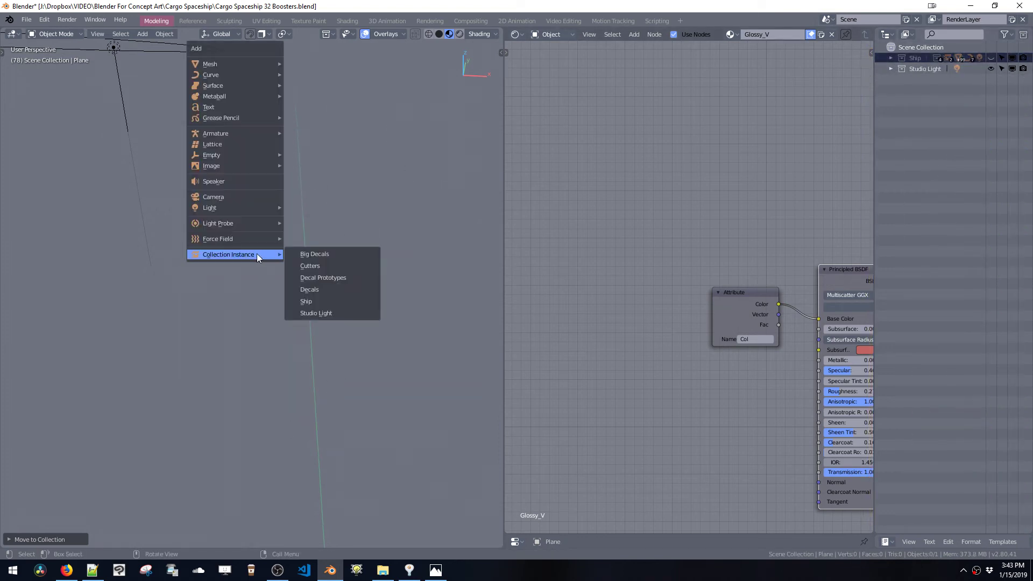
left_click(315, 302)
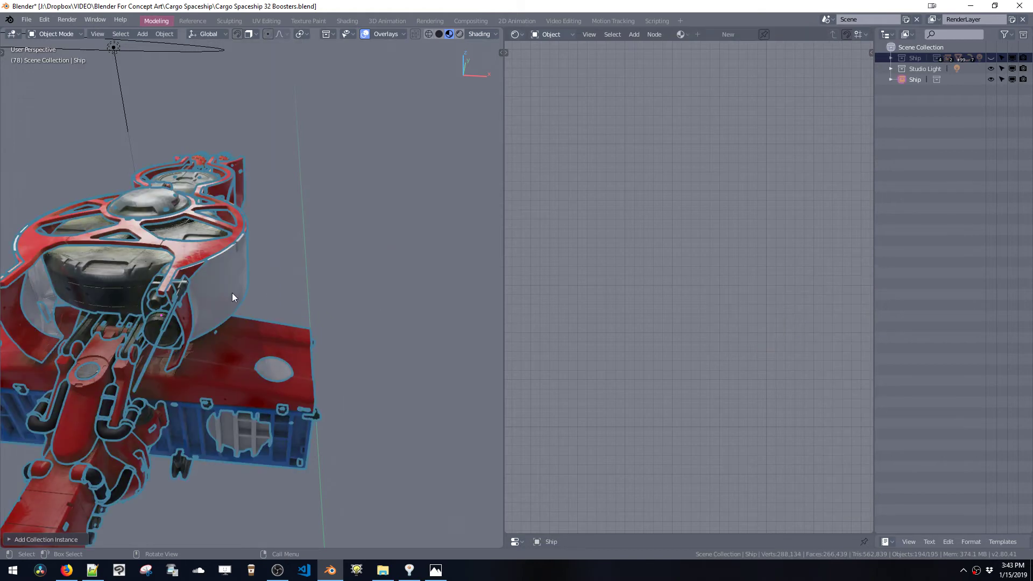
key("g")
left_click(353, 308)
middle_click_drag(353, 308, 389, 258, "ctrl")
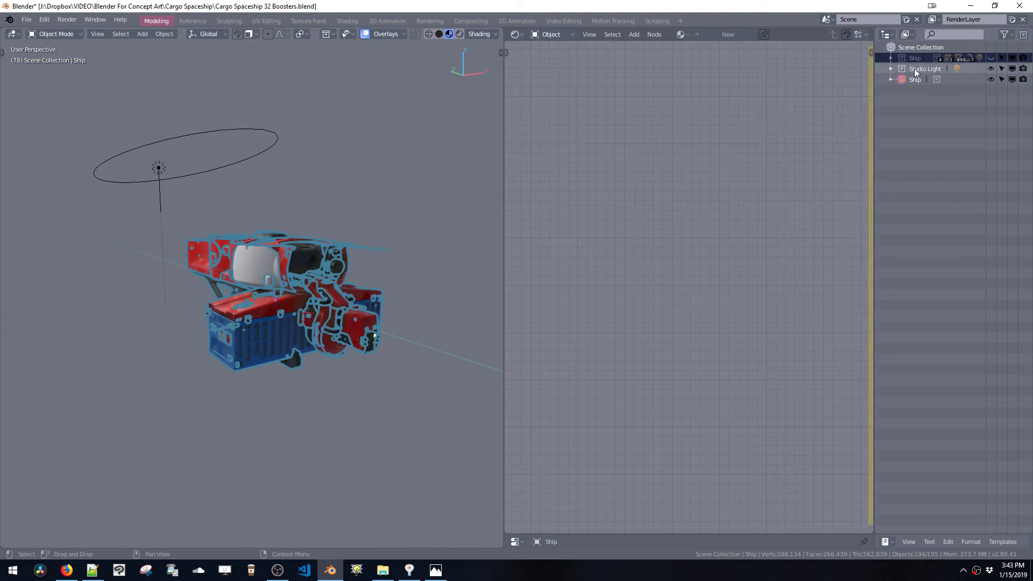
Step: Disable the Decal Prototypes collection inside Ship for viewports and renders, and collapse and hide Ship again
left_click(990, 58)
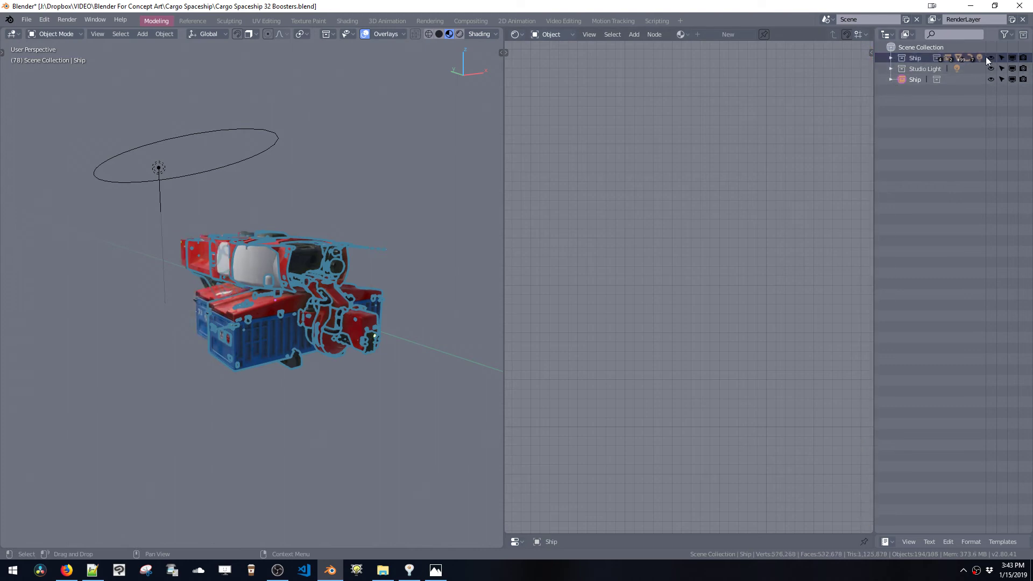
left_click(891, 57)
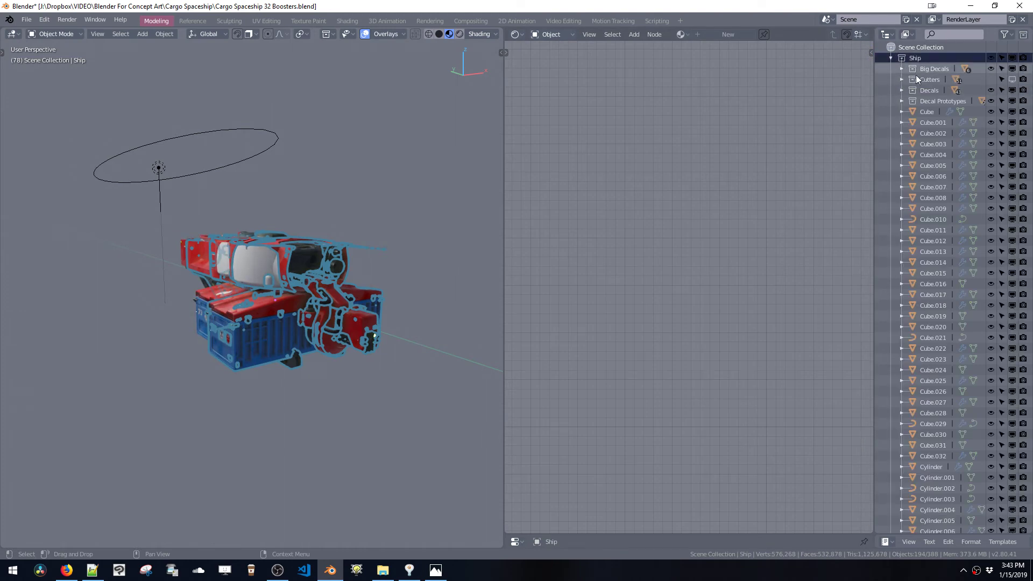
left_click(990, 102)
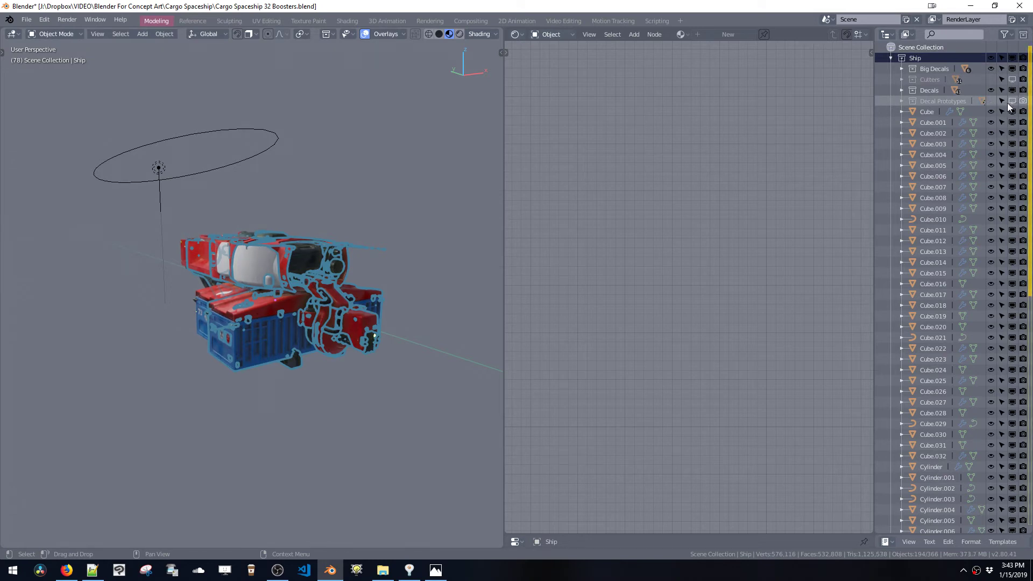
left_click(891, 58)
left_click(990, 57)
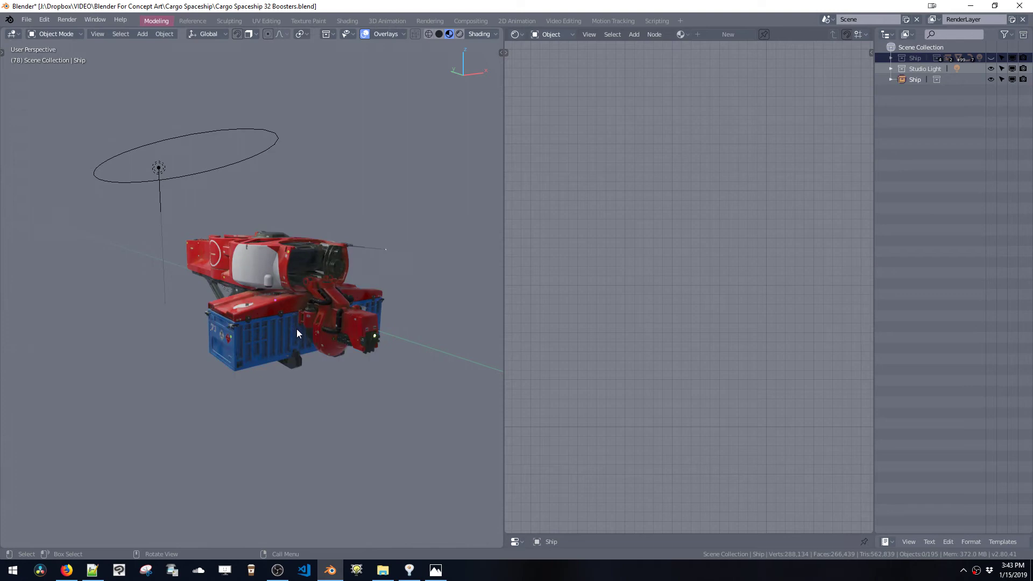
Step: Delete the old ship instance, and add and position a new collection instance of Ship
key("Delete")
key("shift+a")
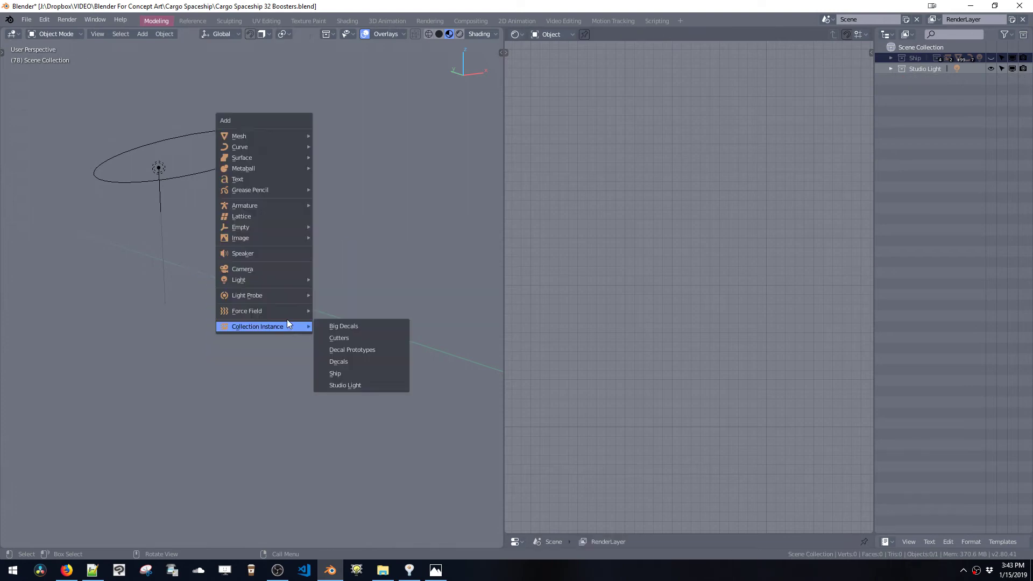
mouse_move(276, 328)
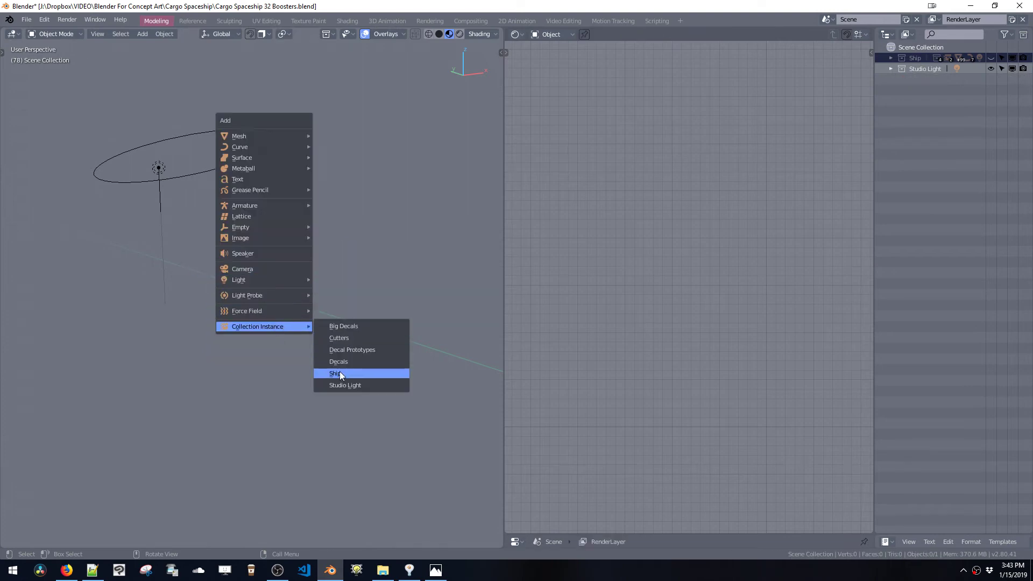
left_click(340, 373)
key("g")
left_click(342, 327)
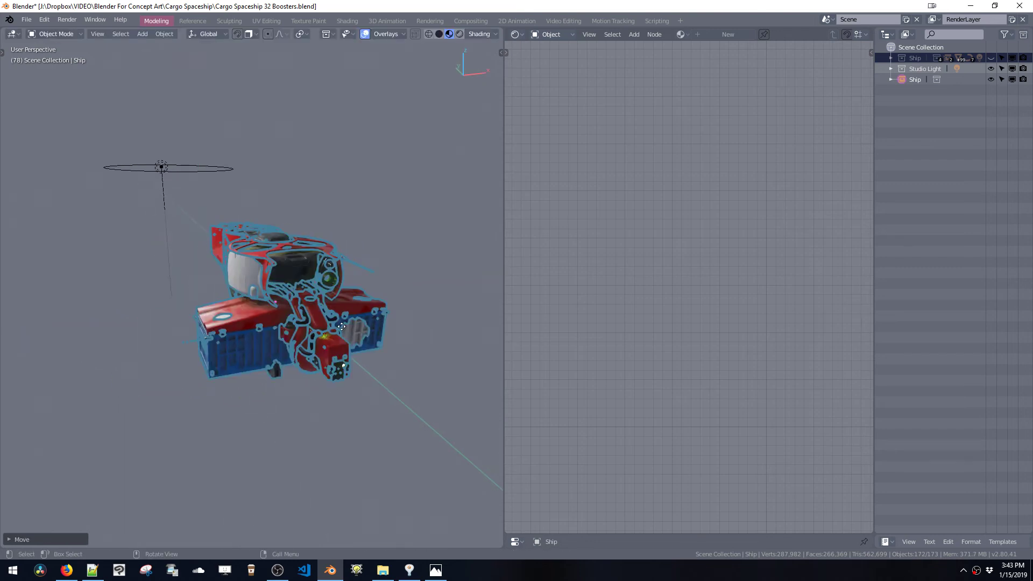
middle_click_drag(342, 327, 376, 329)
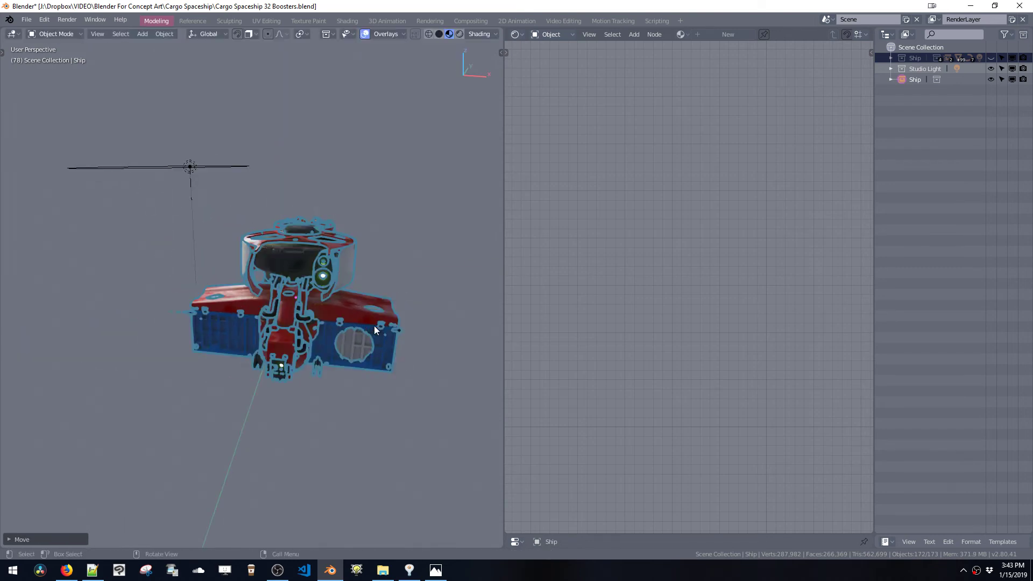
Step: Duplicate the ship instance, place the copy beside the original, and adjust its height along Z
key("shift+d")
left_click(154, 329)
key("g")
key("z")
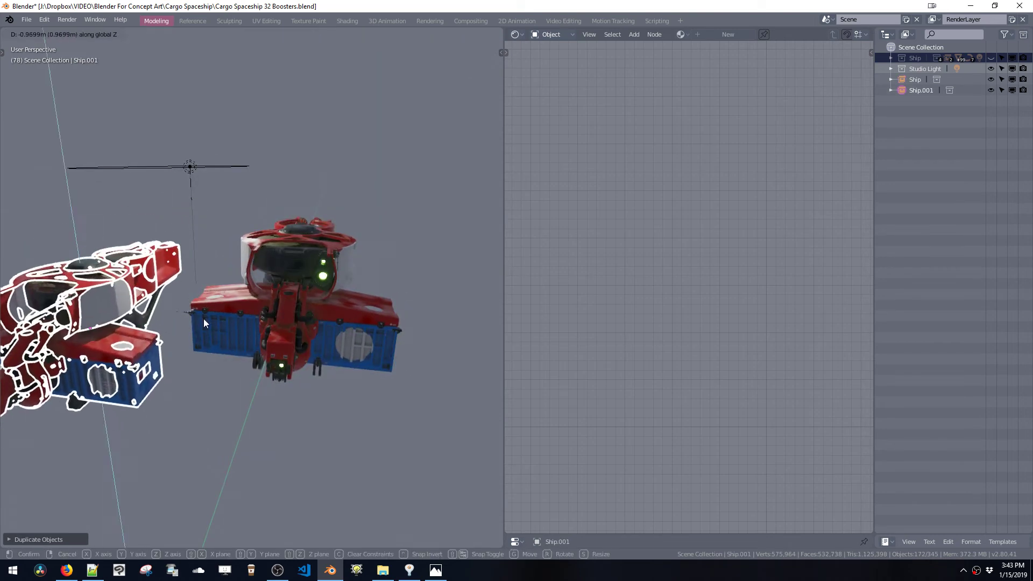
left_click(205, 319)
Step: Duplicate the ship instance a second time and position this copy behind the original ship
scroll(241, 315, "down", 3)
middle_click_drag(241, 315, 201, 338)
key("shift+d")
left_click(317, 370)
middle_click_drag(317, 370, 277, 360)
key("g")
left_click(358, 334)
Step: Duplicate the ship instance a third time and place this copy farther back and higher than the others
scroll(296, 270, "up", 5)
middle_click_drag(302, 249, 398, 279)
key("shift+d")
left_click(267, 222)
scroll(266, 222, "down", 3)
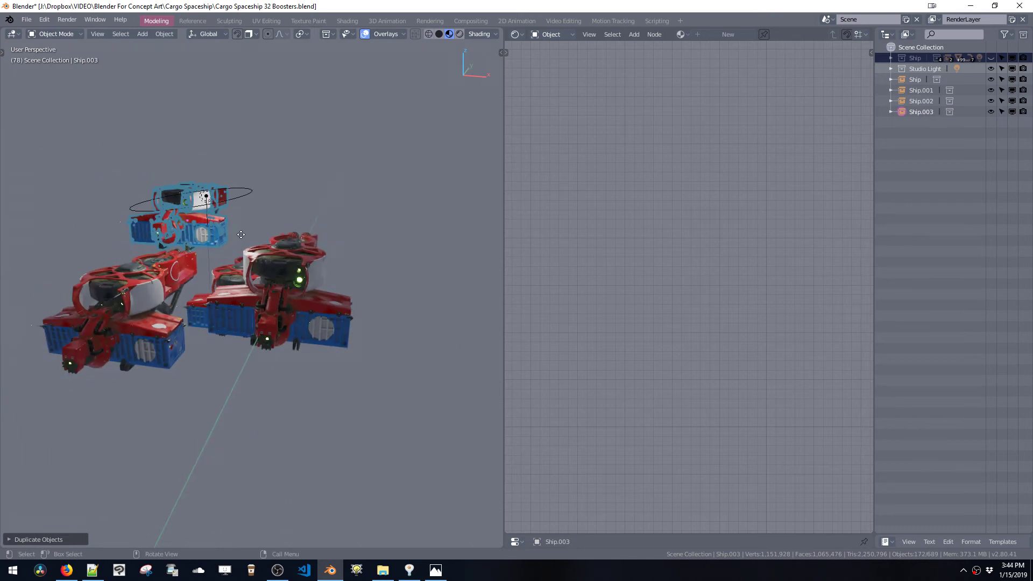
key("g")
left_click(221, 243)
Step: Select all four ship instances, duplicate them as a group, and shift the copies along the Y axis
left_click(227, 291, "shift")
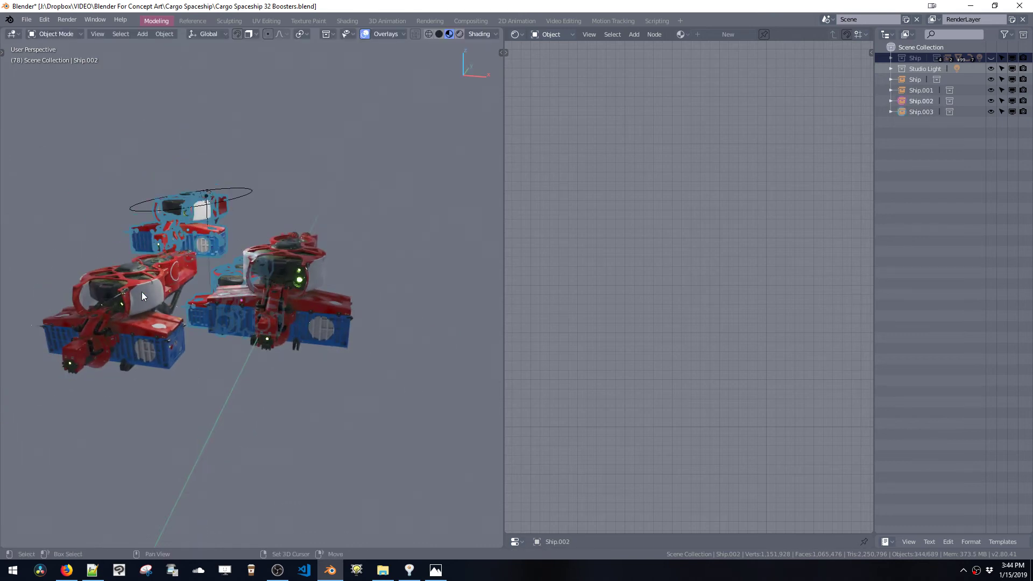
left_click(156, 304, "shift")
middle_click_drag(242, 321, 230, 350)
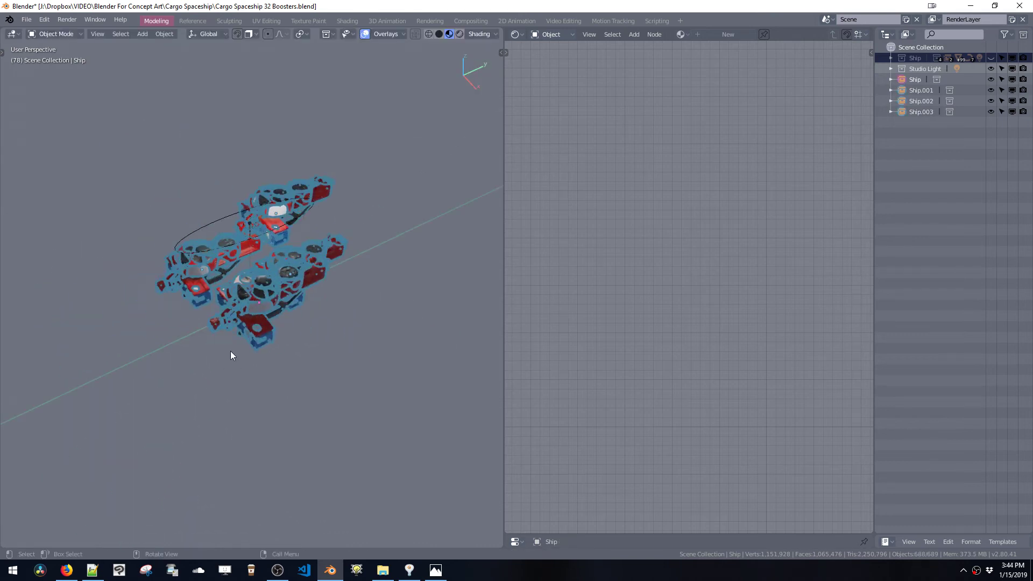
key("shift+d")
left_click(341, 282)
key("g")
key("y")
left_click(397, 266)
Step: Duplicate the four-ship group along the X axis, and duplicate the result along the Y axis
key("shift+d")
key("x")
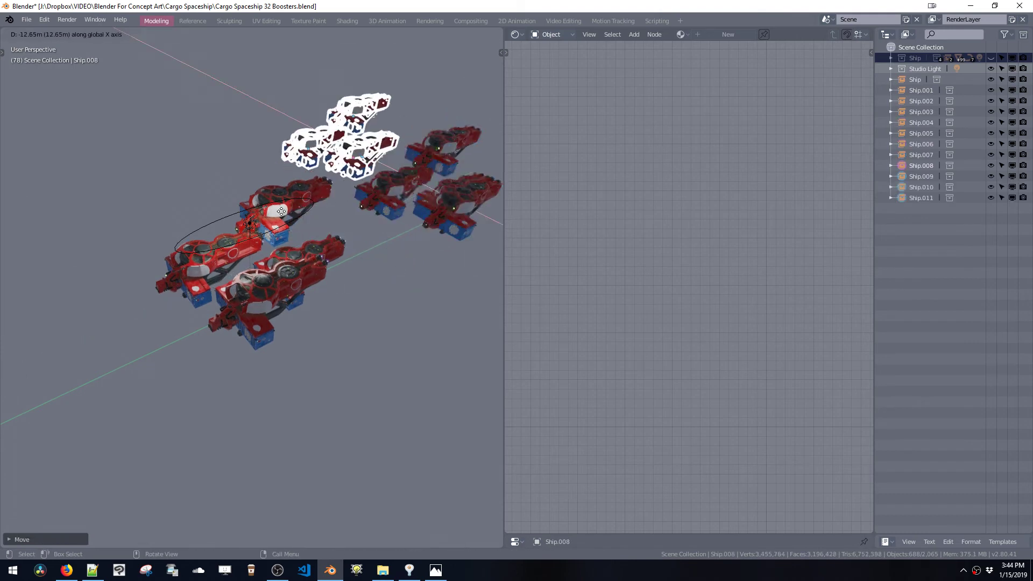
left_click(302, 214)
key("shift+d")
key("y")
left_click(158, 240)
Step: Duplicate the four-ship group along X, shift the copies along Y, and lower them along Z
key("shift+d")
key("x")
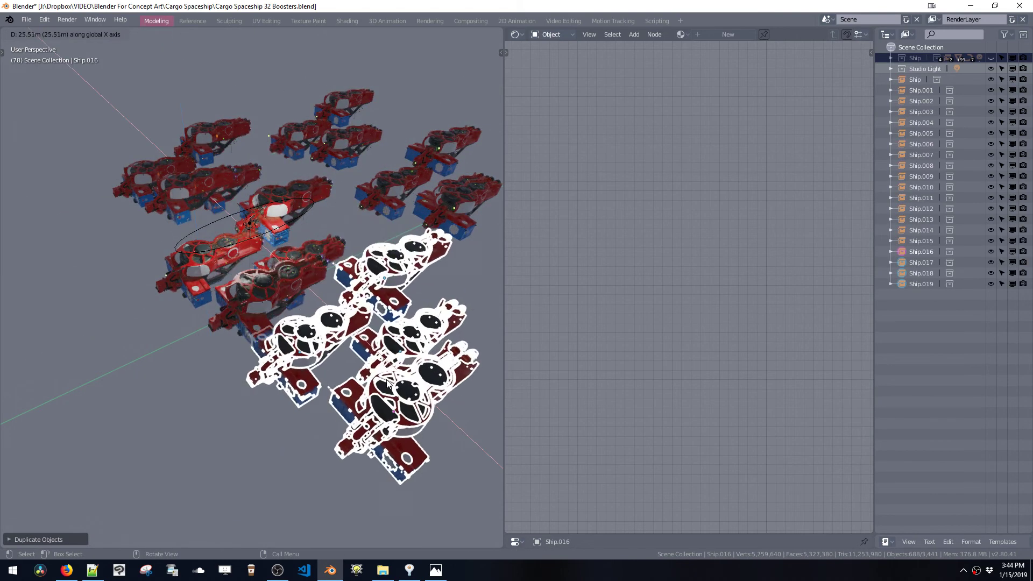
left_click(269, 366)
key("g")
key("y")
left_click(400, 301)
middle_click_drag(400, 301, 325, 194, "shift")
key("g")
key("z")
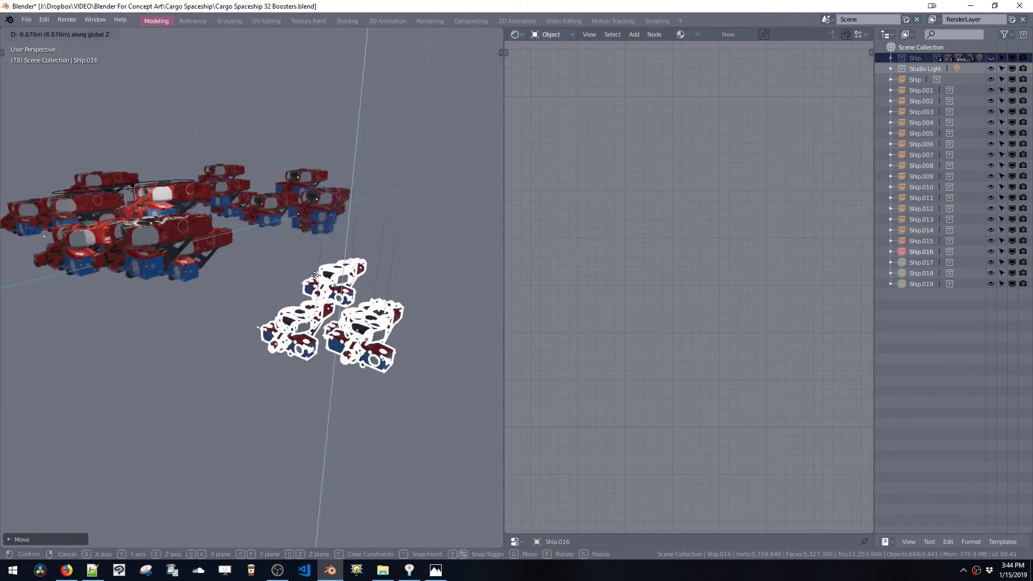
left_click(264, 238)
Step: Look over the fleet, and delete the lowered ship group along with most of the distant duplicates
middle_click_drag(265, 237, 207, 281)
scroll(326, 225, "up", 6)
scroll(256, 220, "down", 6)
key("alt+a")
middle_click_drag(291, 288, 334, 286)
left_click(282, 314)
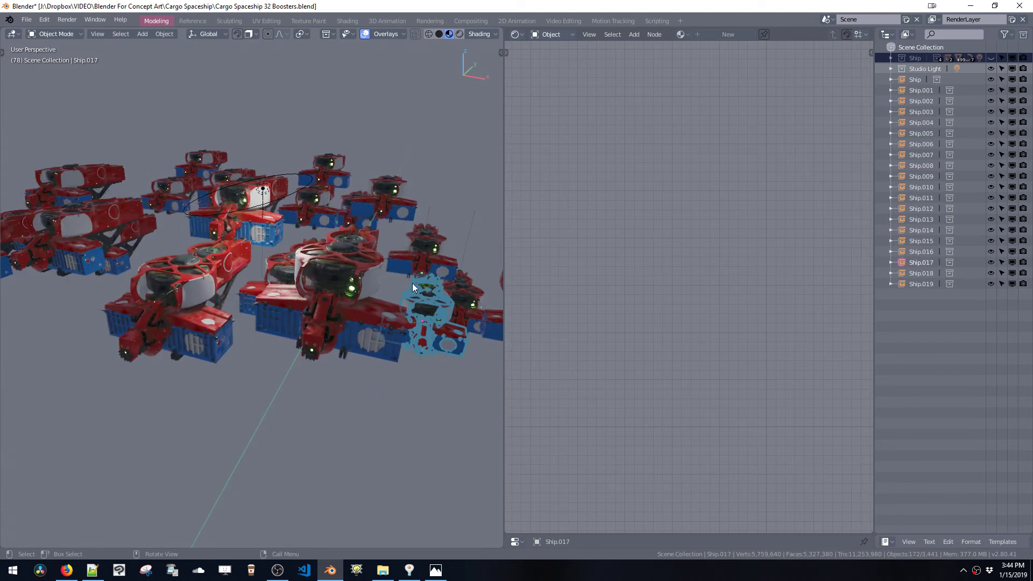
middle_click_drag(412, 283, 261, 167)
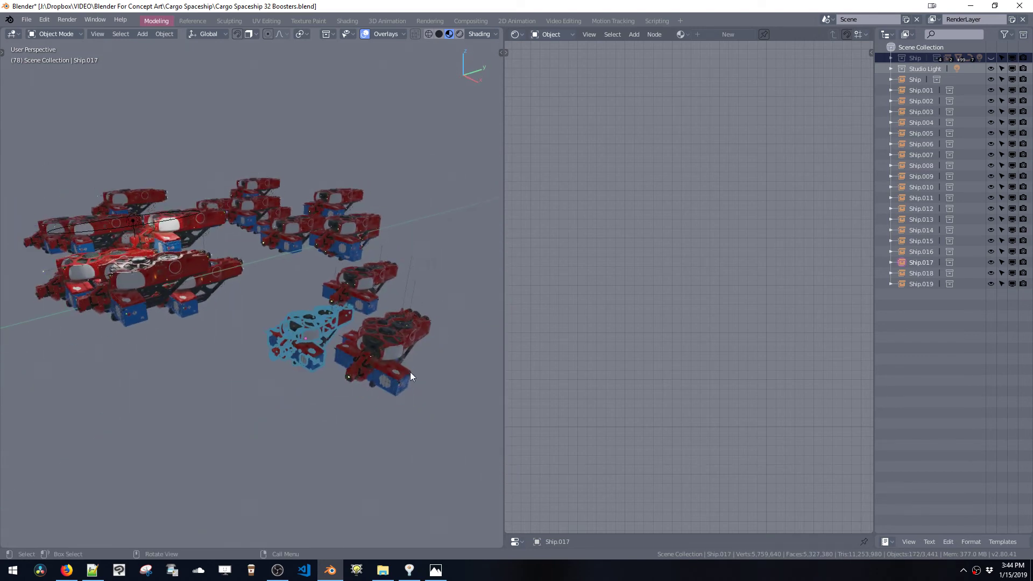
left_click_drag(410, 372, 281, 170)
key("Delete")
Step: Delete the remaining duplicated ship groups, keeping only the four ships around the studio light
middle_click_drag(84, 206, 89, 180)
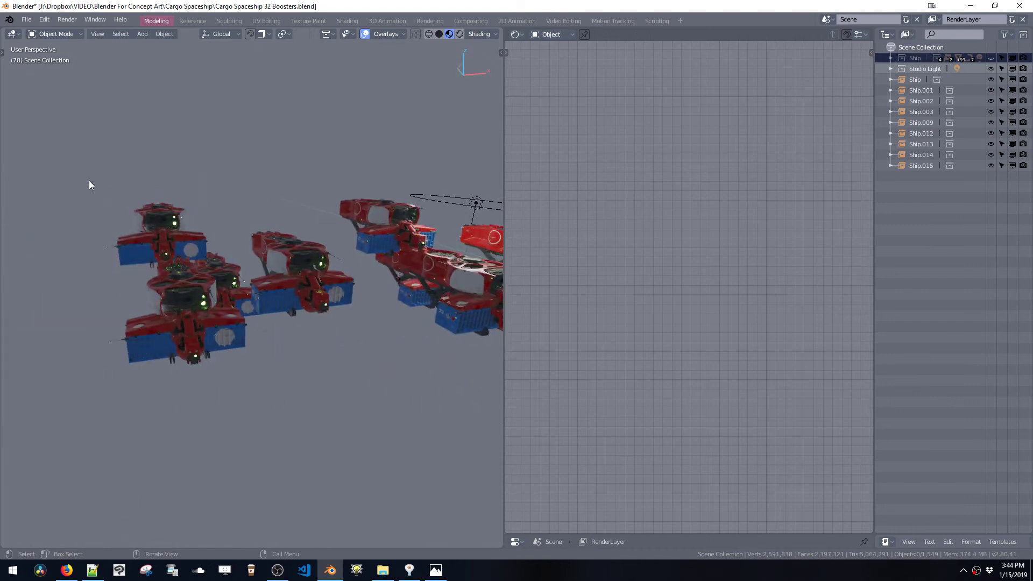
left_click_drag(186, 266, 329, 331)
middle_click_drag(329, 331, 270, 311)
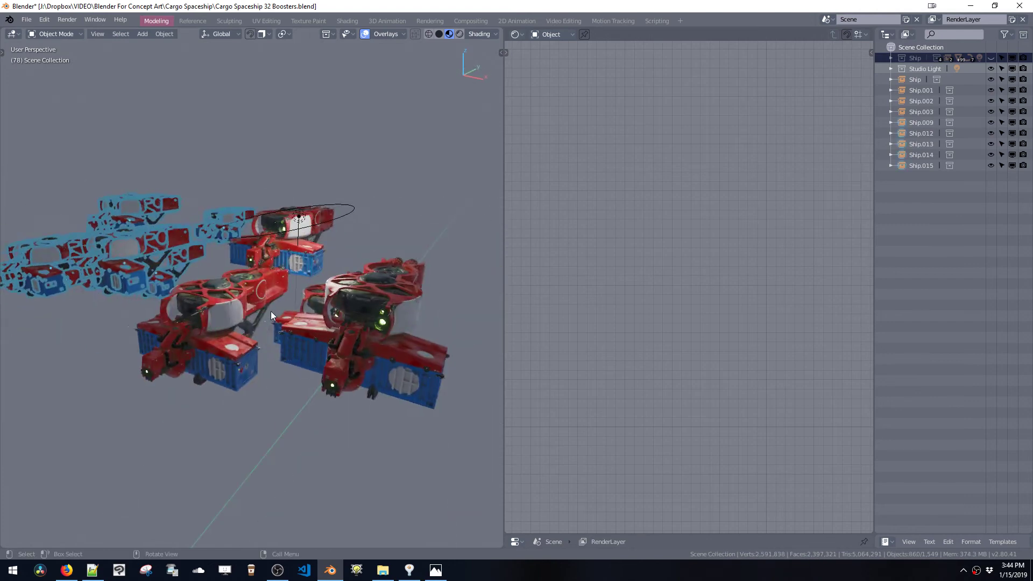
key("Delete")
Step: Check the ships in solid shading, and return the viewport to material shading
left_click(310, 266)
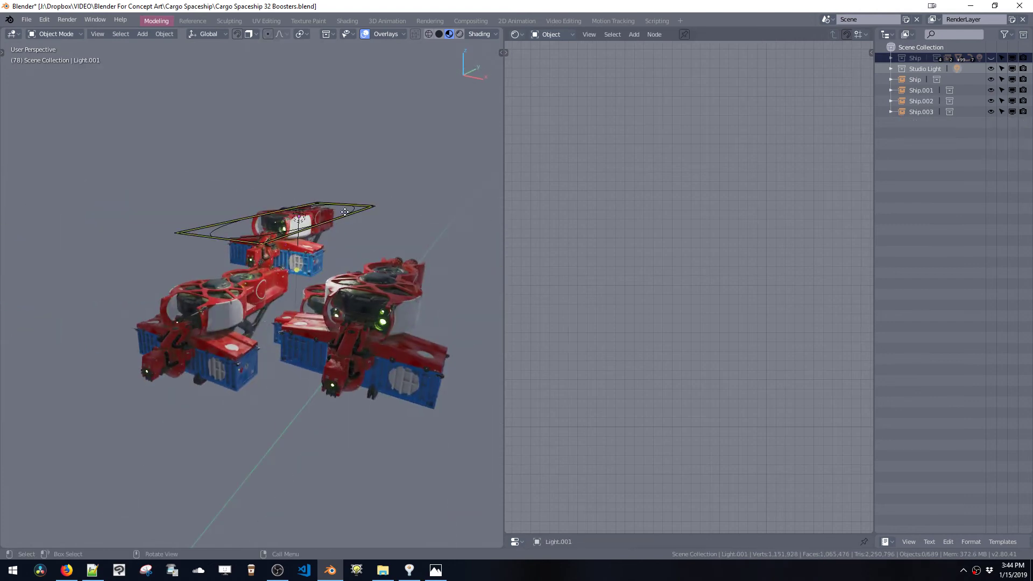
key("z")
left_click(285, 222)
key("z")
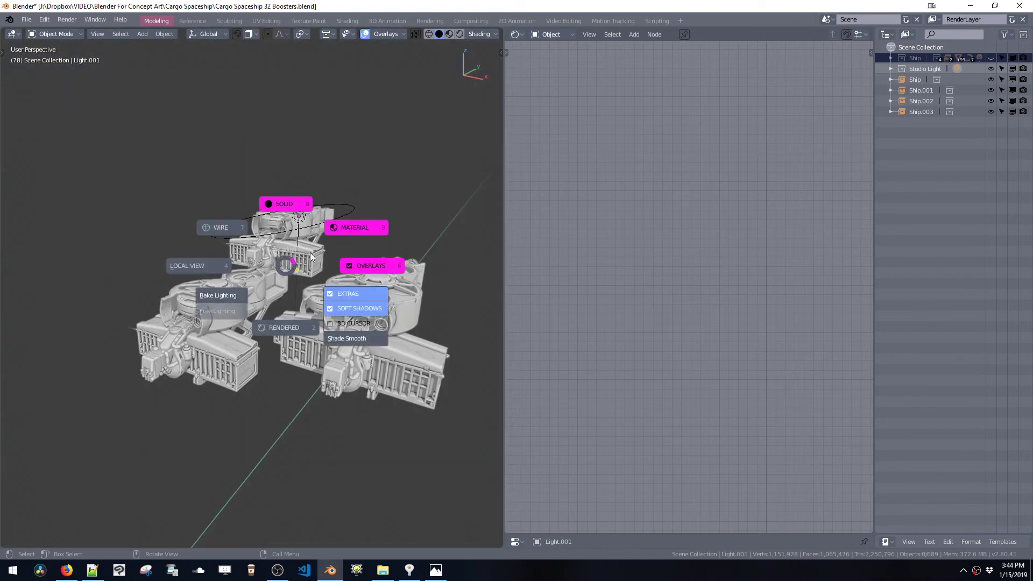
left_click(355, 227)
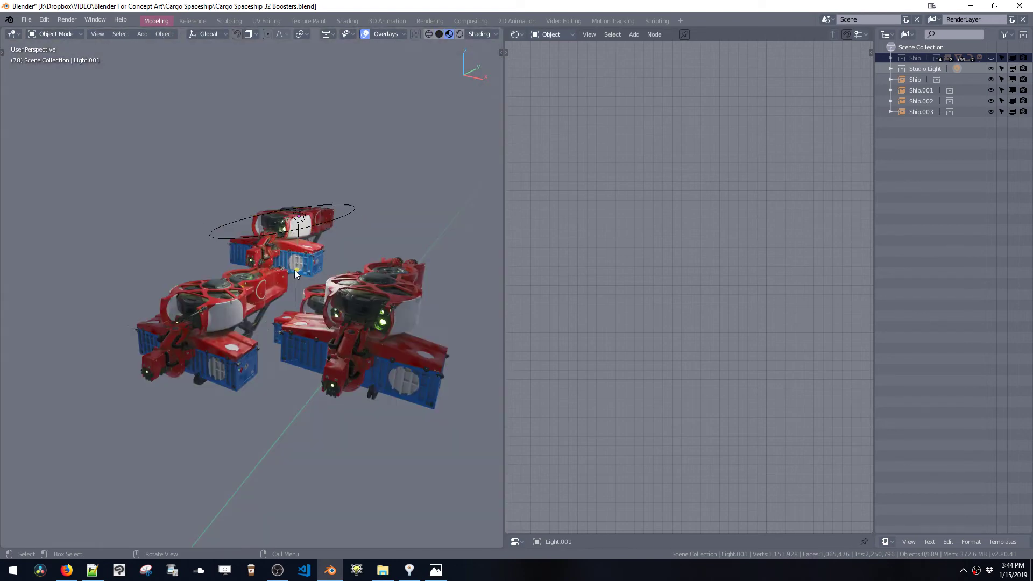
Step: Raise the studio light about 4 m along the Z axis above the ships
left_click(296, 291)
left_click(296, 291)
key("g")
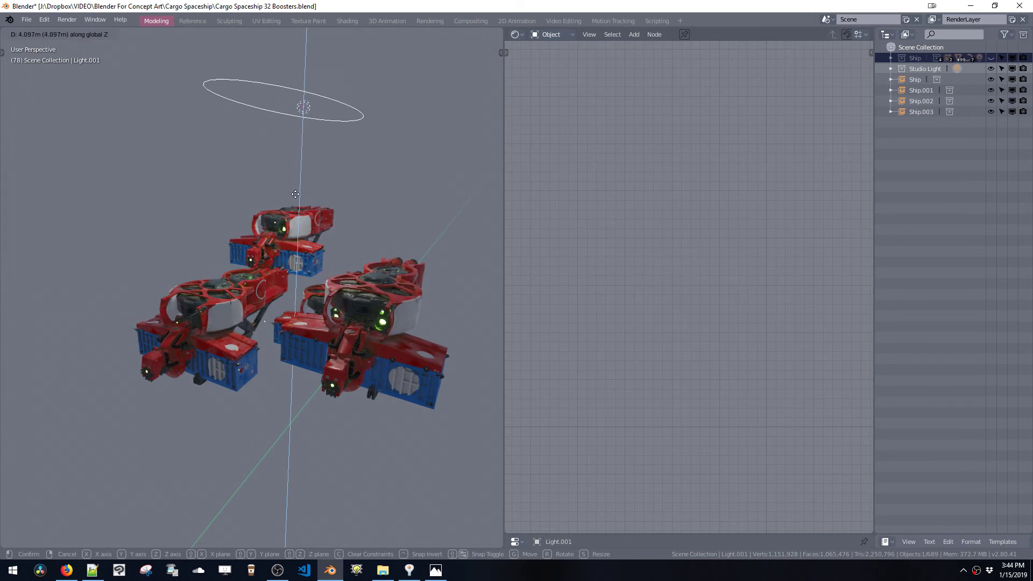
left_click(309, 231)
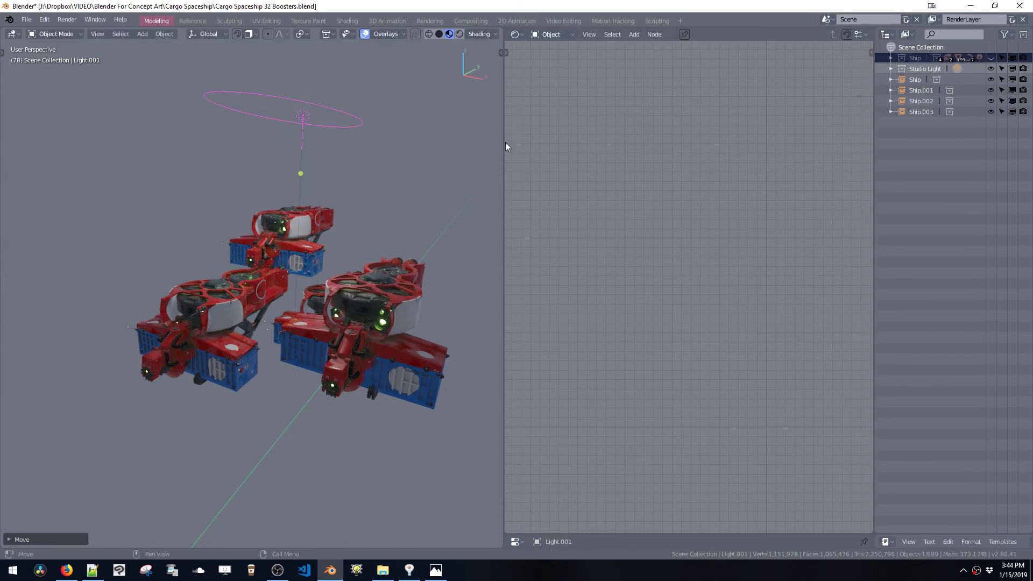
Step: Move the Ship instance along the X axis away from the group, and delete the middle instance Ship.002
middle_click_drag(501, 145, 386, 305)
left_click(395, 317)
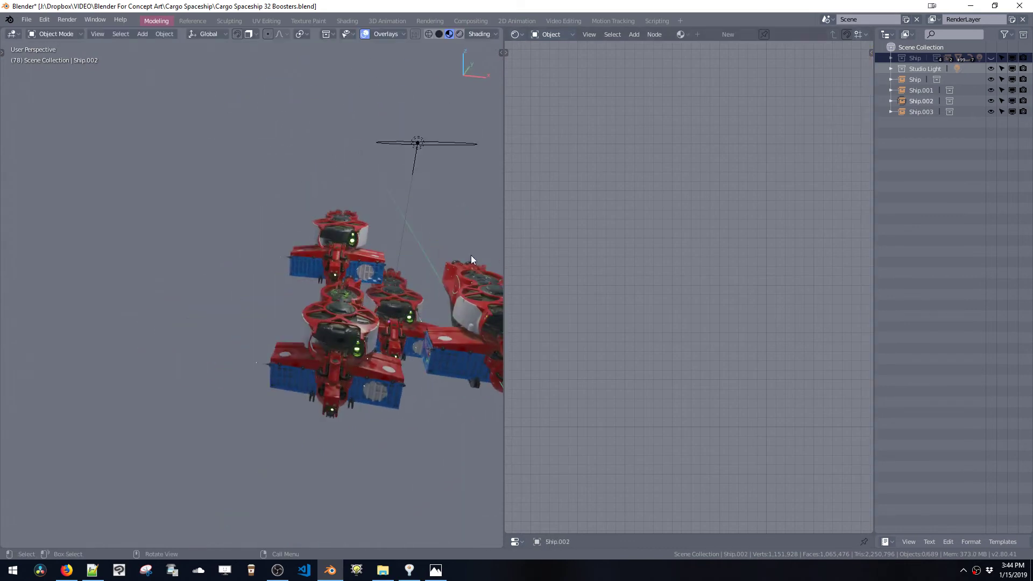
middle_click_drag(445, 268, 334, 231)
left_click(373, 267)
key("g")
key("x")
left_click(451, 274)
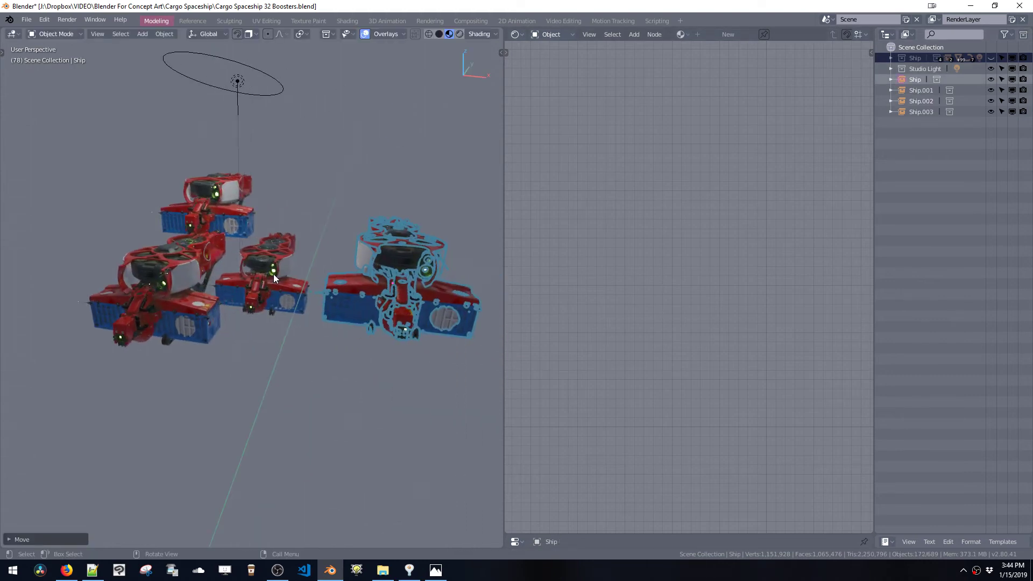
left_click(266, 287)
key("Delete")
Step: Lower Ship.001 about 1.8 m along the Z axis, and shift it along X toward the middle of the group
left_click(183, 295)
key("g")
key("z")
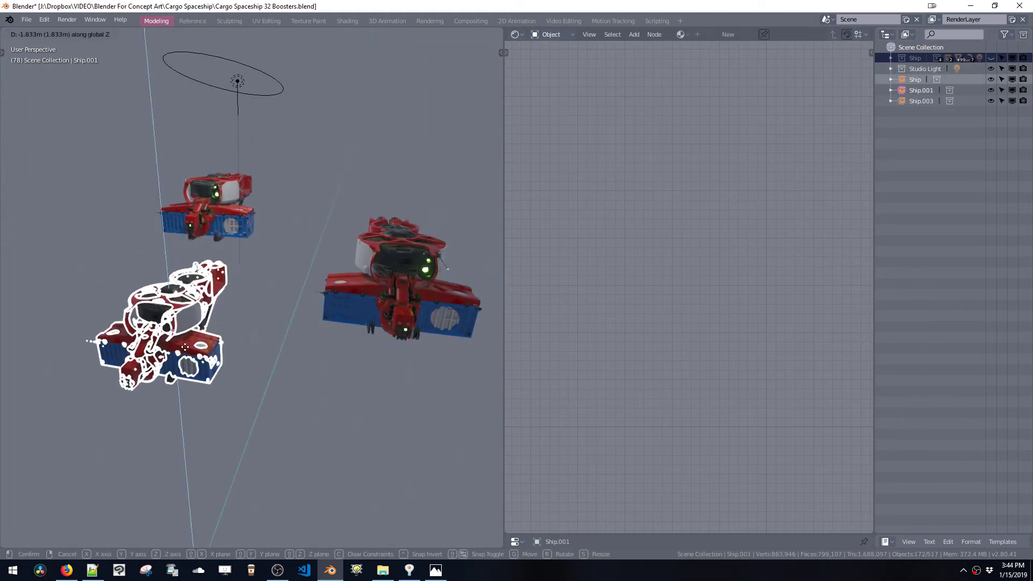
left_click(186, 343)
key("g")
key("x")
left_click(285, 382)
Step: Rotate Ship.001 so it heads in a different direction from the other ships, and lower it further along Z
key("shift+r")
left_click(323, 429)
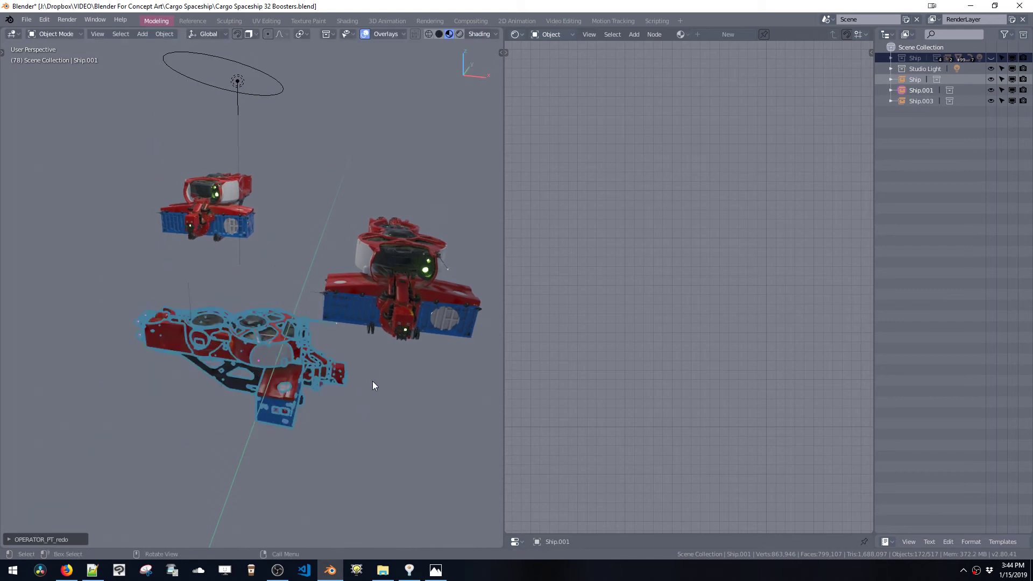
key("shift+r")
left_click(373, 479)
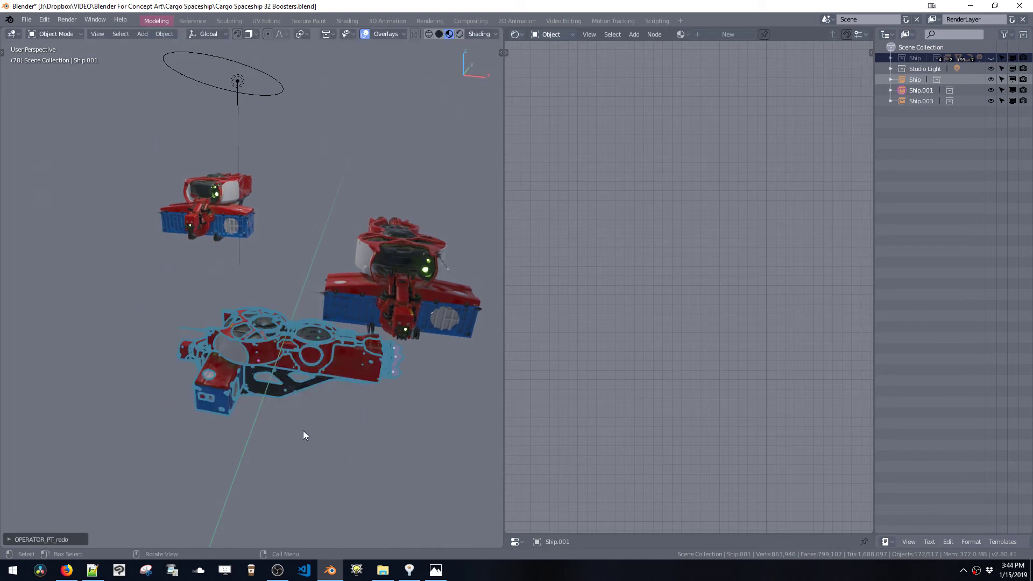
key("g")
key("z")
left_click(302, 464)
Step: Reposition the distant ship Ship.003 freely in two views so it sits close behind the Ship instance
left_click(213, 228)
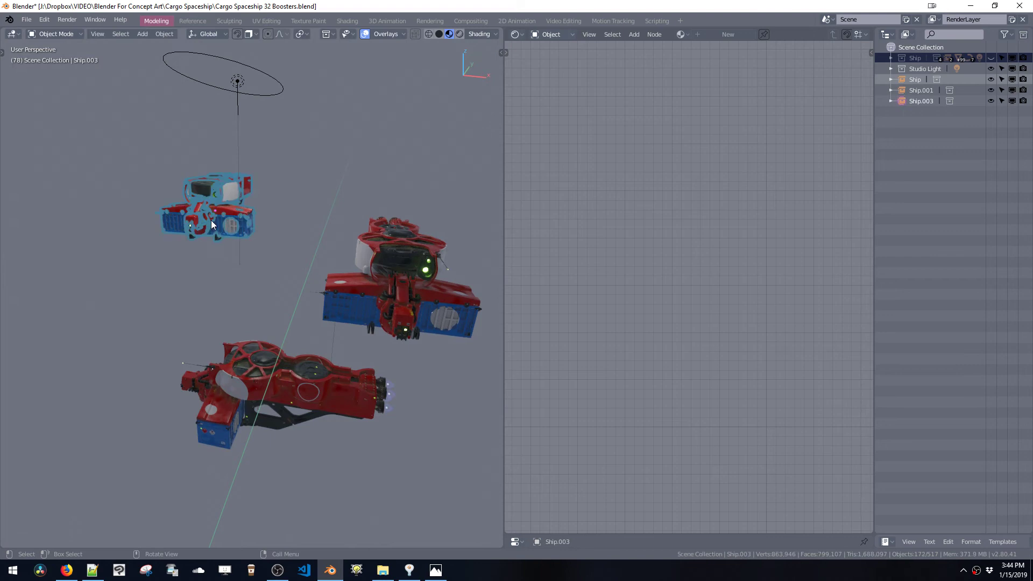
key("g")
left_click(278, 265)
middle_click_drag(278, 264, 160, 258)
key("g")
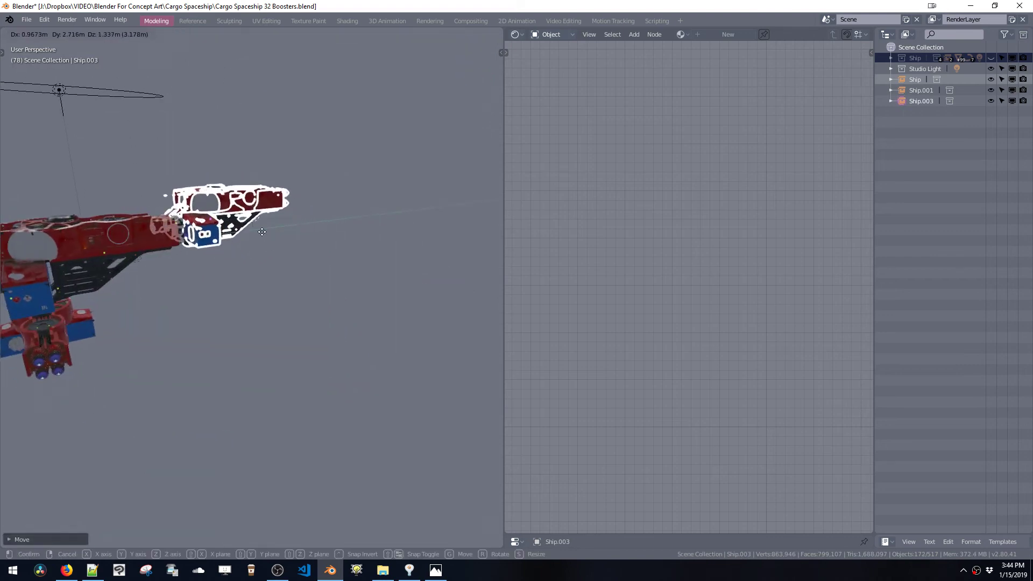
left_click(182, 238)
Step: Move the Ship instance freely beside Ship.003, and fine-tune its height along the Z axis
left_click(99, 261)
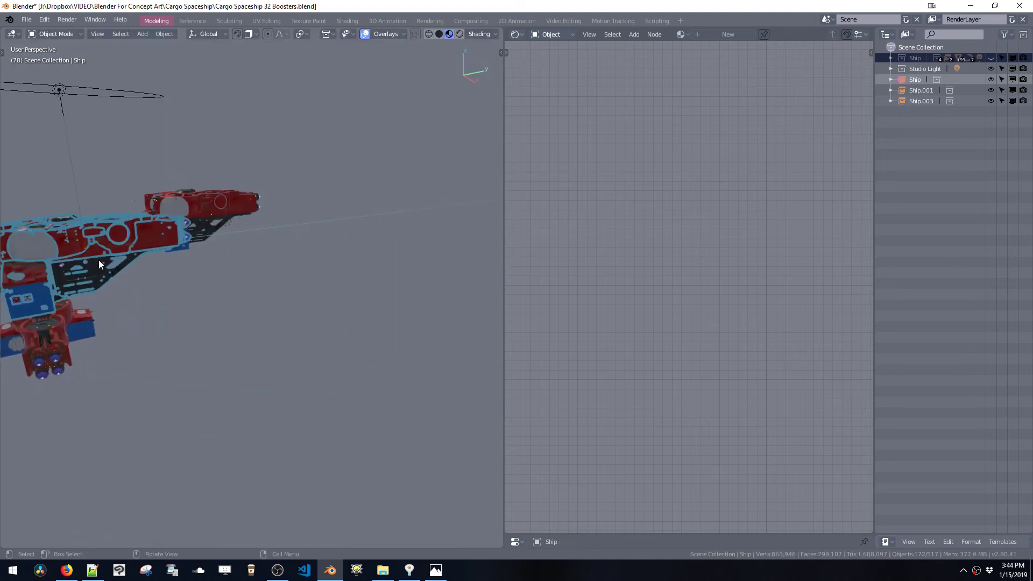
key("g")
left_click(156, 269)
middle_click_drag(156, 269, 177, 248)
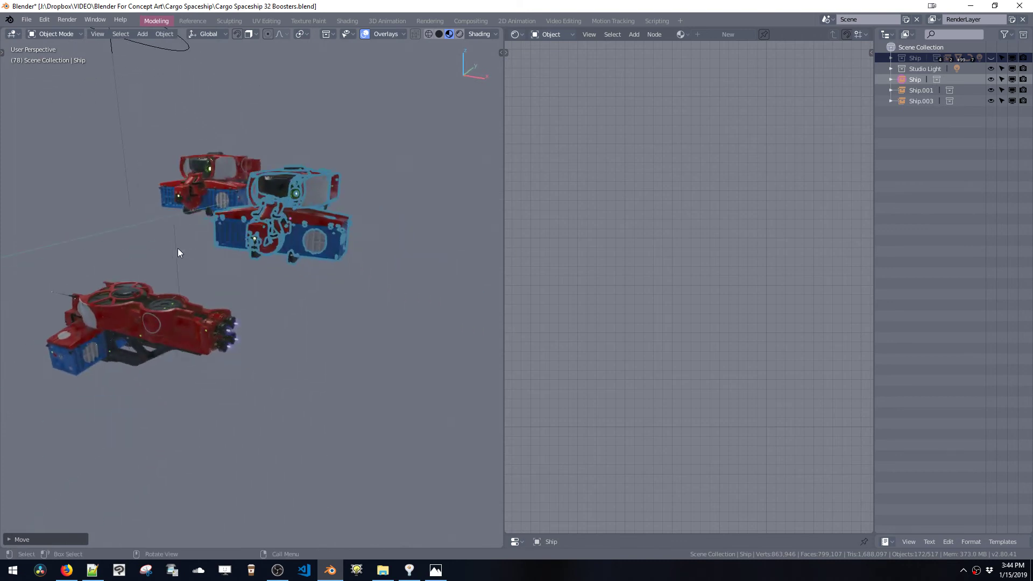
key("g")
key("z")
left_click(190, 268)
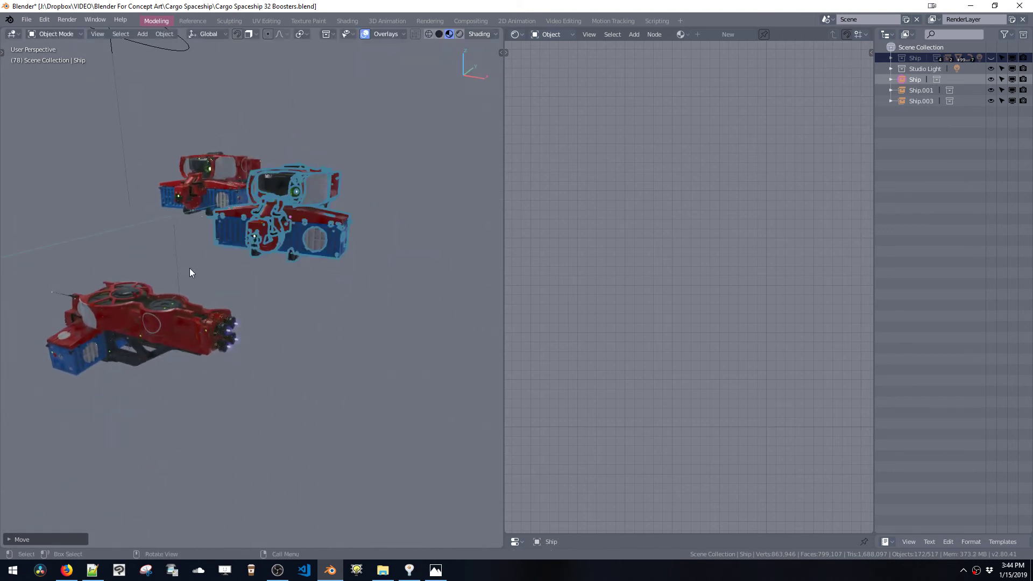
Step: Create a camera at a view of the three ships, and pull its framing back to fit both upper ships
key("grave")
left_click(180, 331)
middle_click_drag(183, 319, 243, 279)
key("grave")
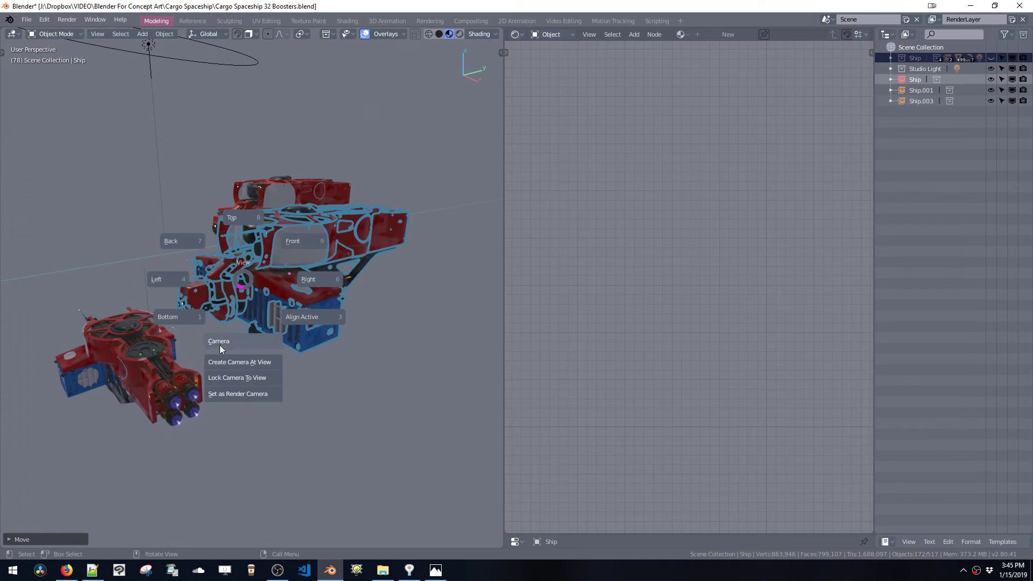
left_click(223, 366)
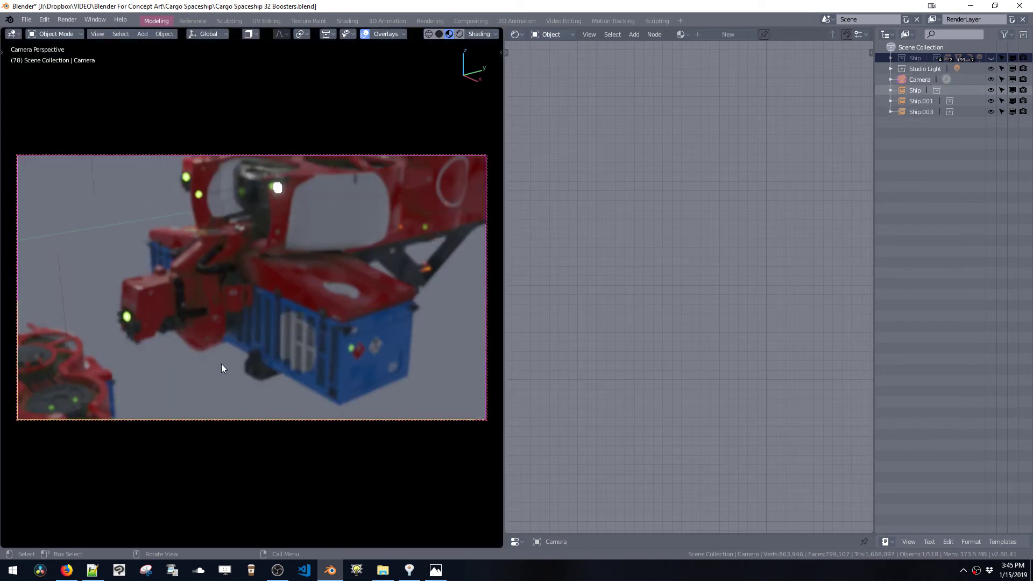
middle_click_drag(254, 315, 272, 335)
Step: Set the camera's focus distance to 8.2 m and its F-stop to 0.5 in the render settings
right_click(270, 338)
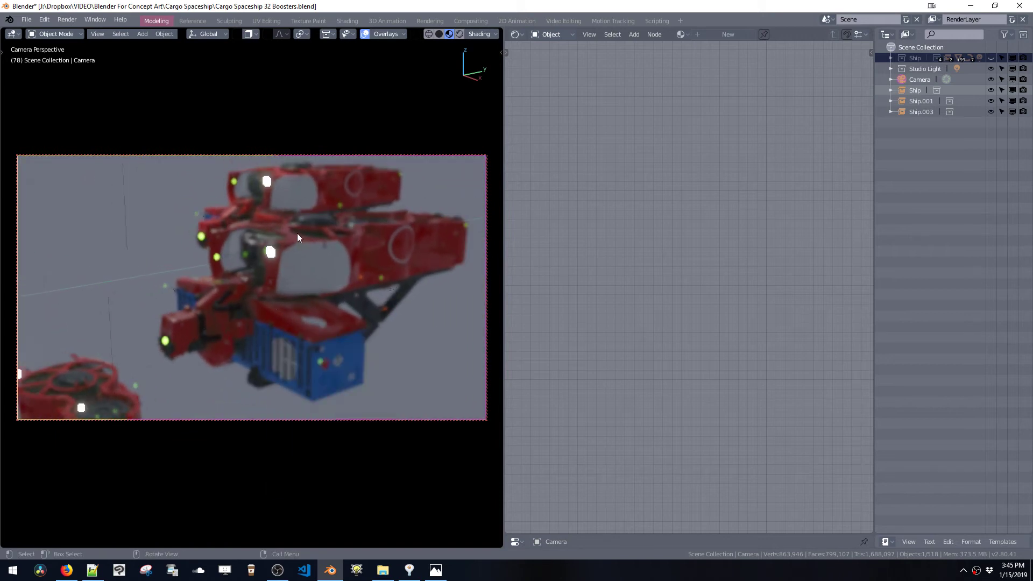
right_click(302, 252)
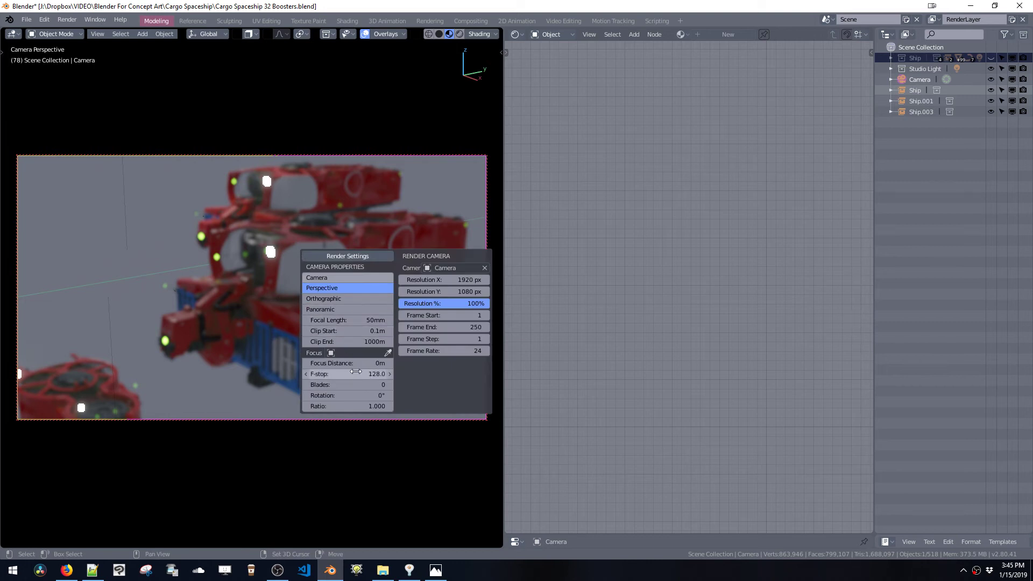
left_click_drag(345, 363, 369, 361)
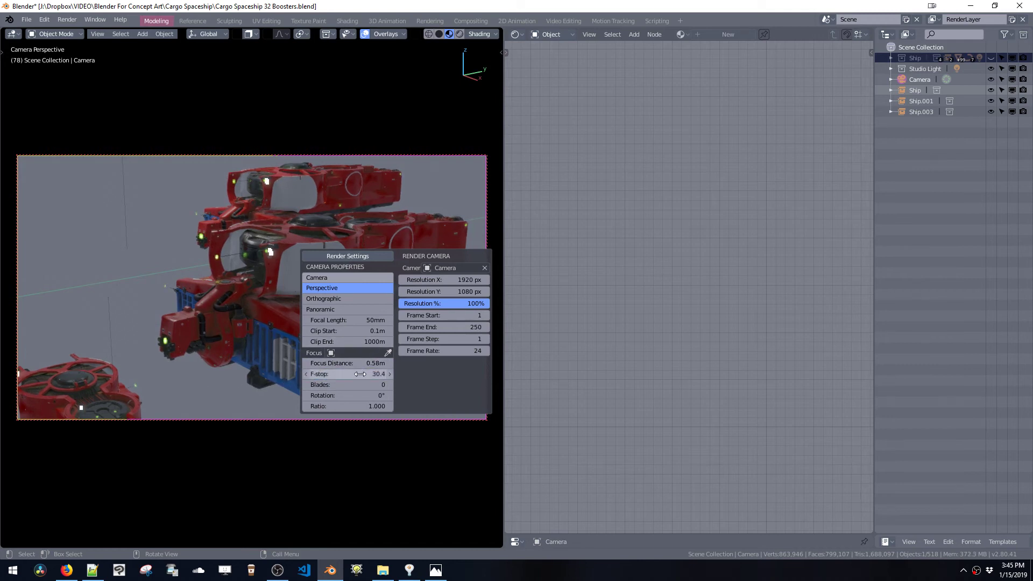
type("1")
key("Return")
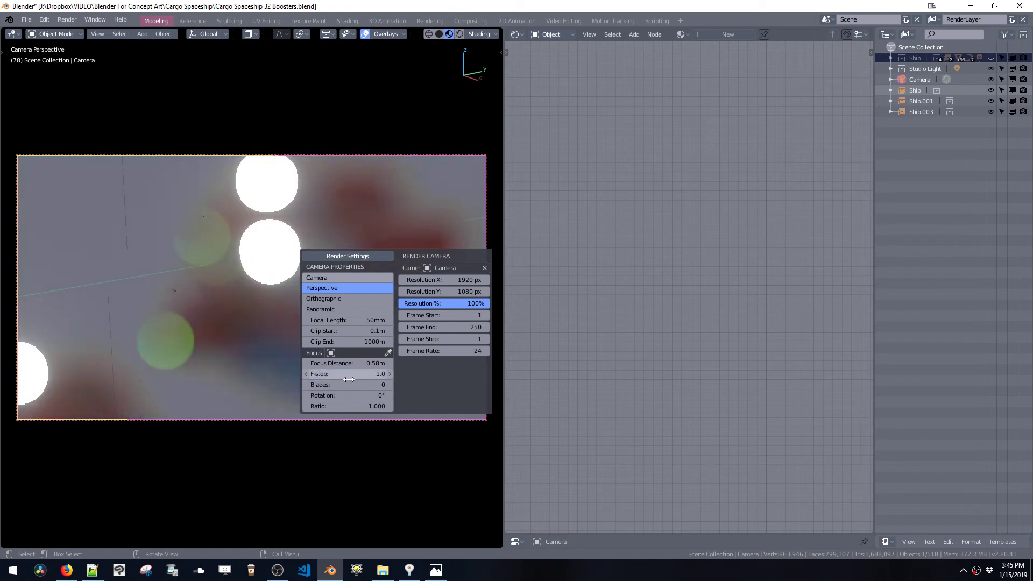
left_click_drag(346, 363, 365, 364)
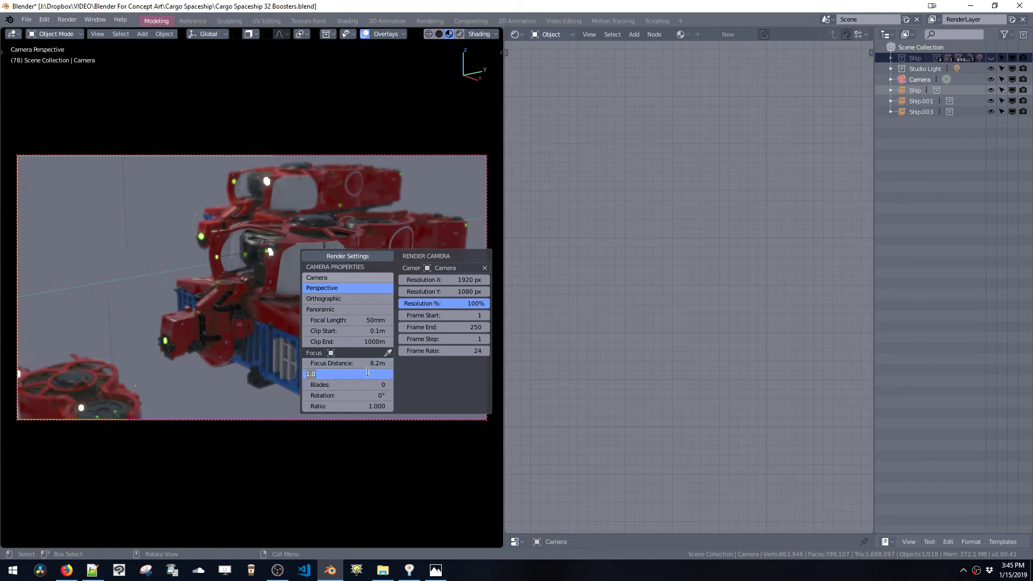
type("0.5")
key("Return")
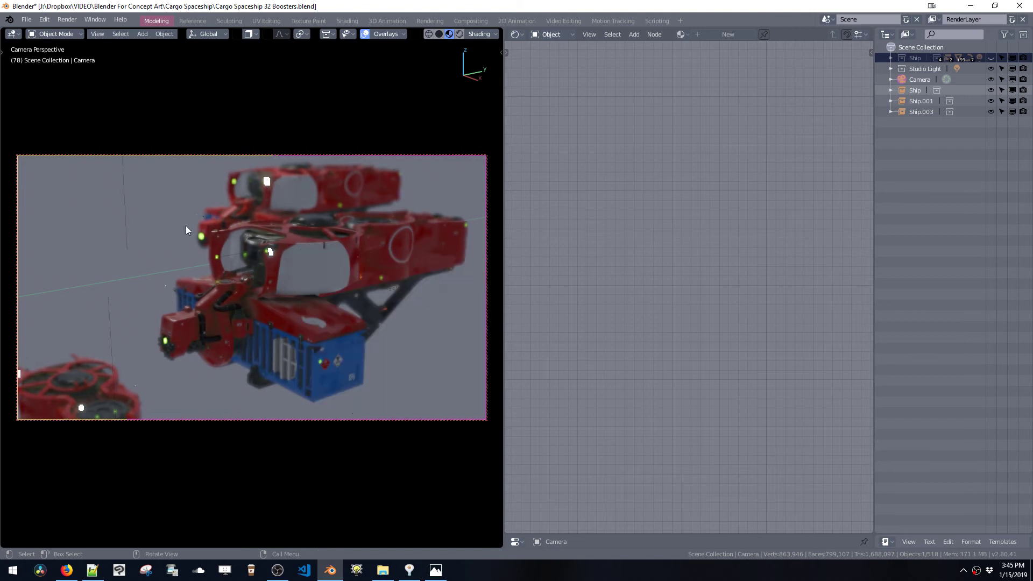
Step: Move Ship, Ship.001 and Ship.003 into a new collection named Ship Instances, and deselect them
middle_click_drag(208, 270, 302, 251)
scroll(302, 250, "up", 8)
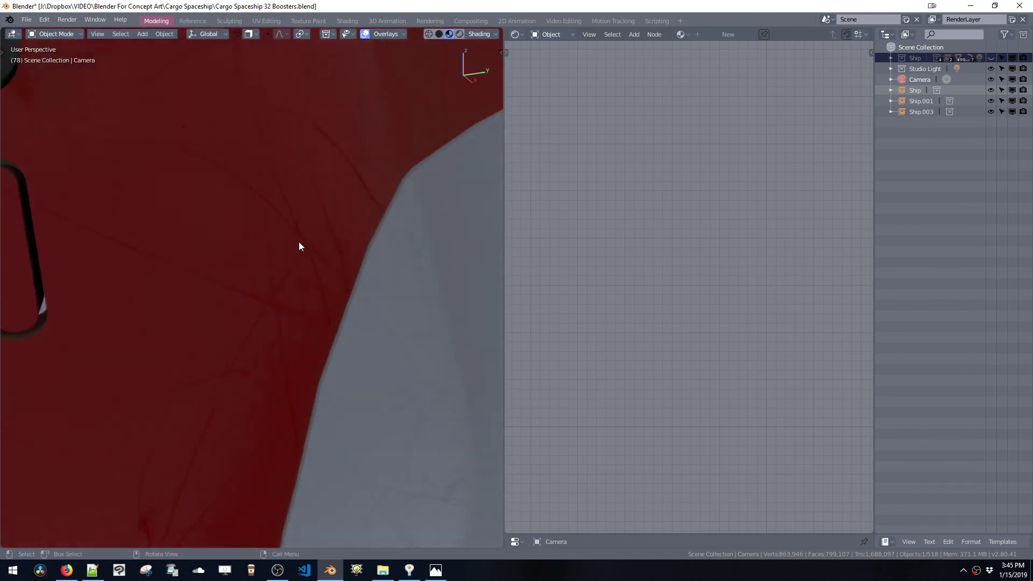
middle_click_drag(124, 236, 178, 247, "ctrl")
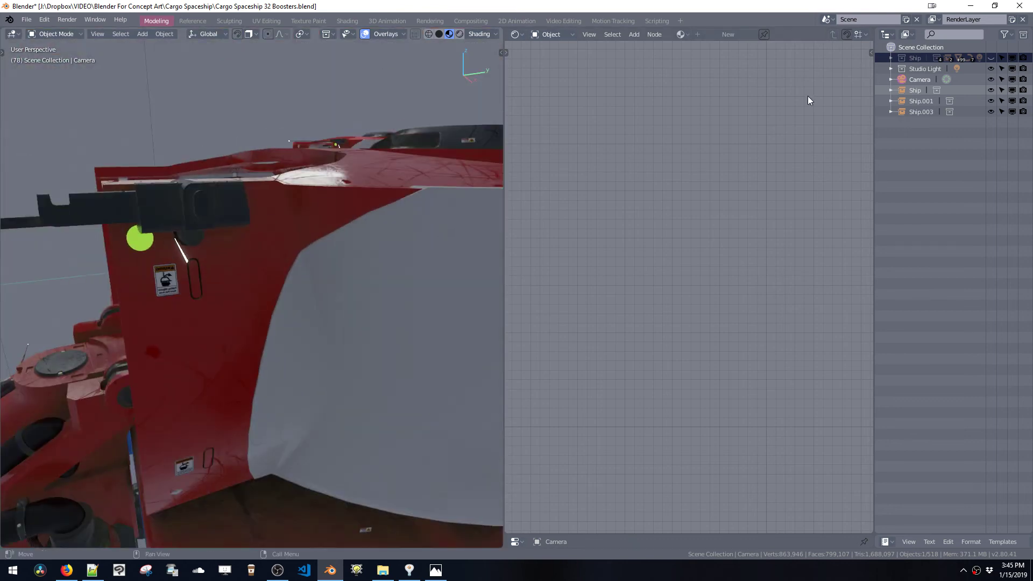
left_click(910, 91)
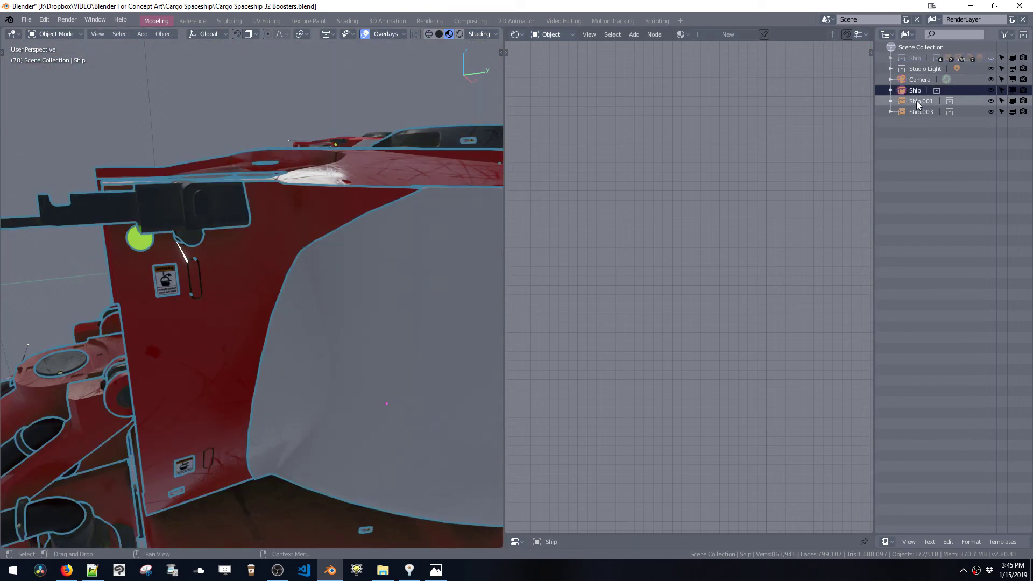
left_click(915, 102, "ctrl")
left_click(911, 111, "ctrl")
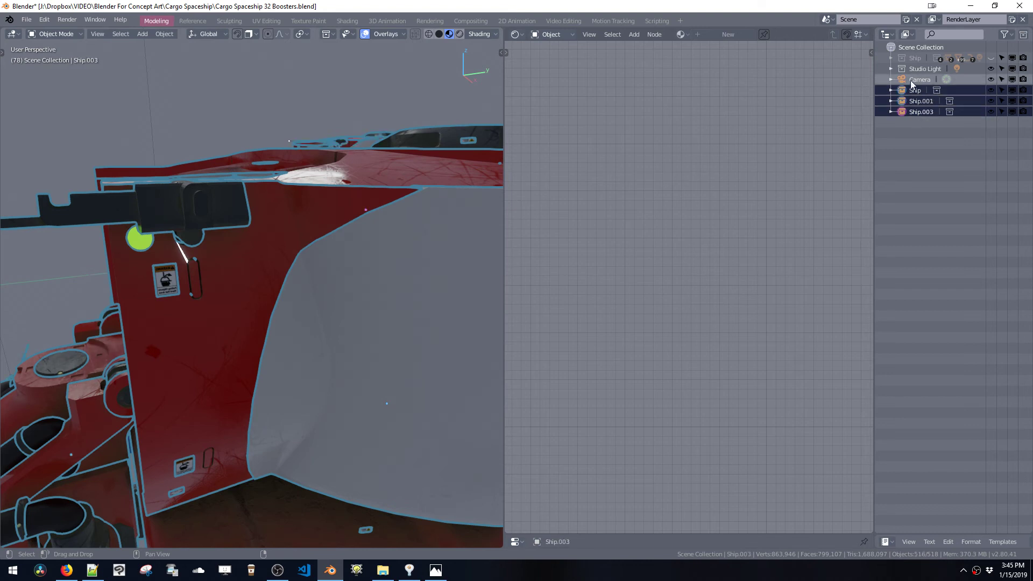
key("KP_Decimal")
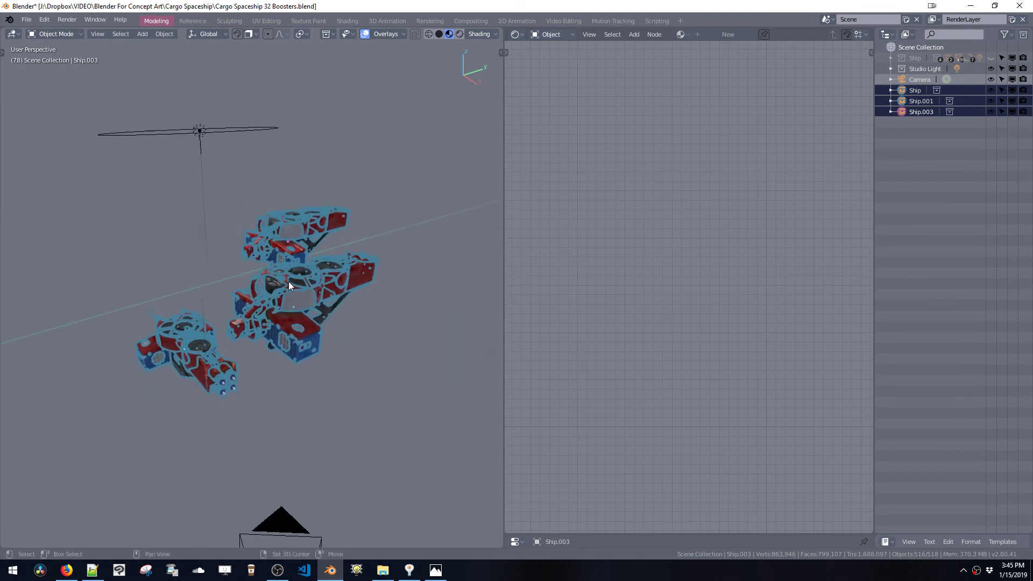
key("m")
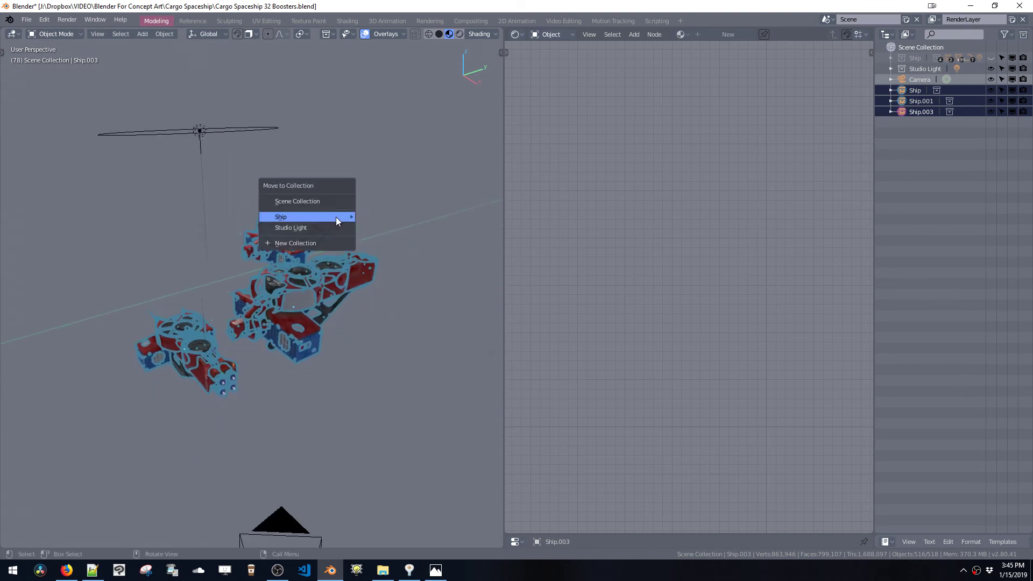
left_click(312, 243)
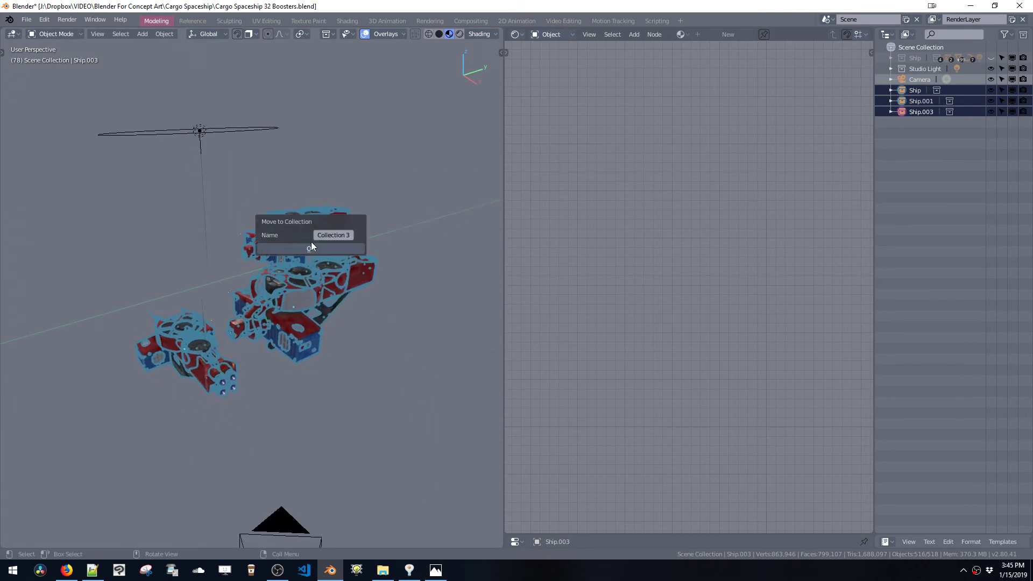
type("Sh")
type("ip Instances")
left_click(311, 248)
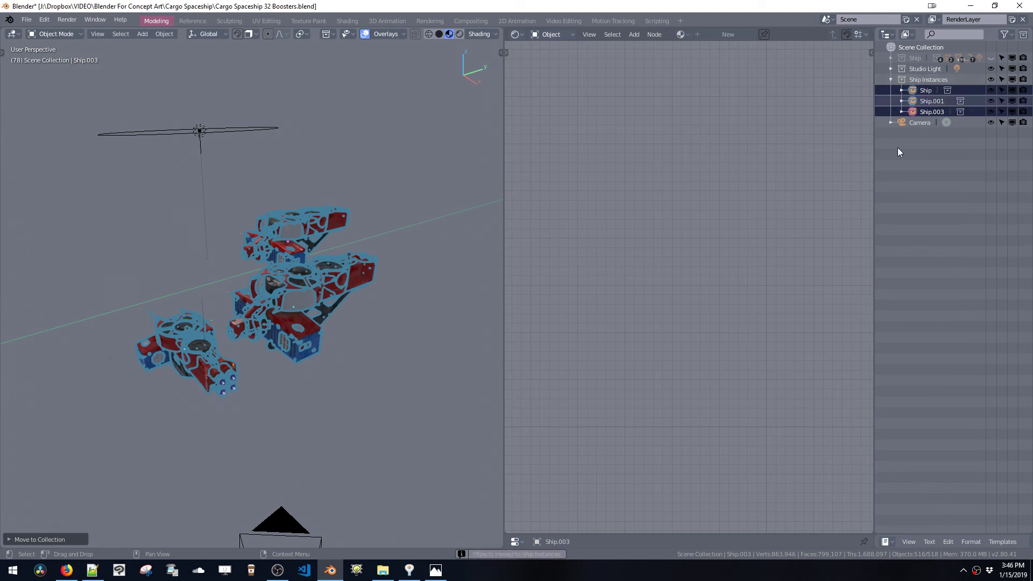
left_click(423, 342)
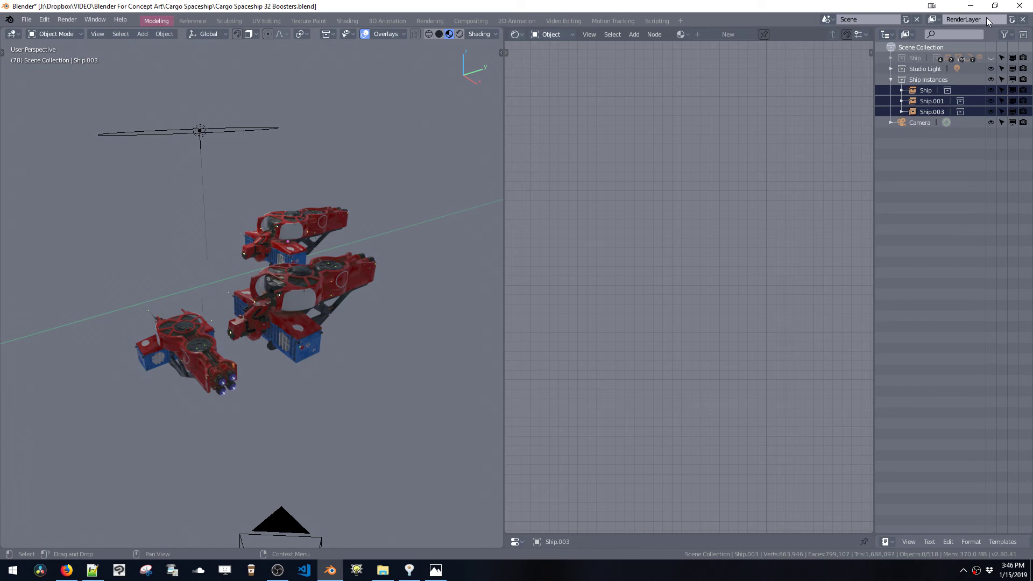
Step: Add a new view layer named Ship, and hide the Ship Instances collection in it
left_click(963, 20)
left_click(933, 20)
mouse_move(370, 343)
middle_mouse_down()
mouse_move(372, 333)
mouse_move(369, 341)
middle_mouse_up()
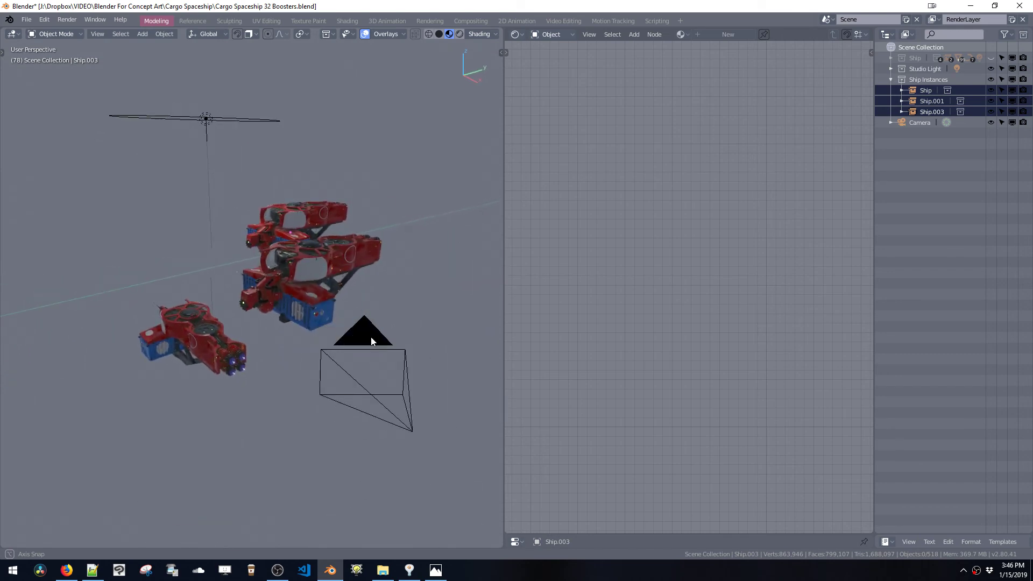
left_click(1013, 20)
double_click(985, 22)
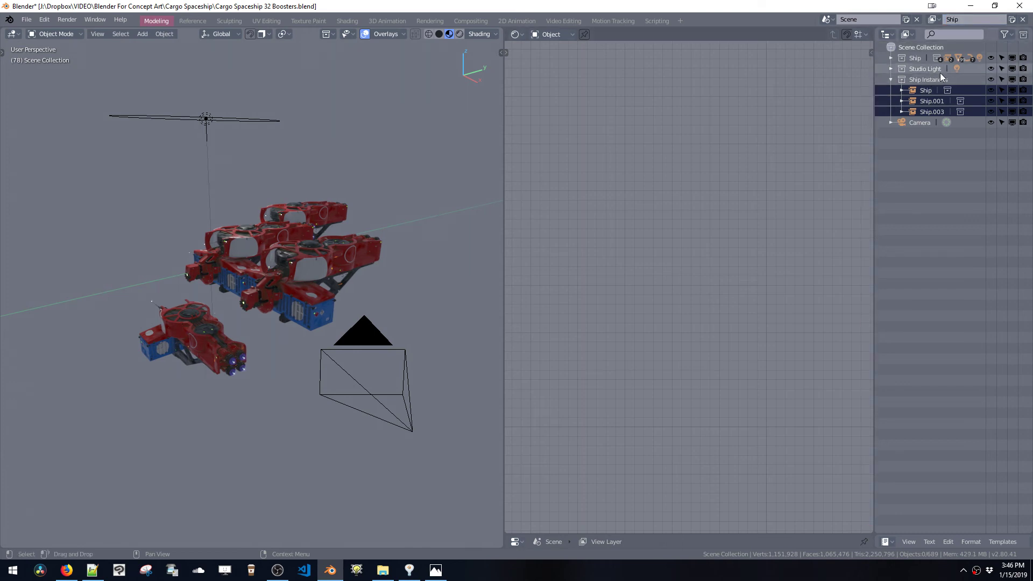
left_click(993, 79)
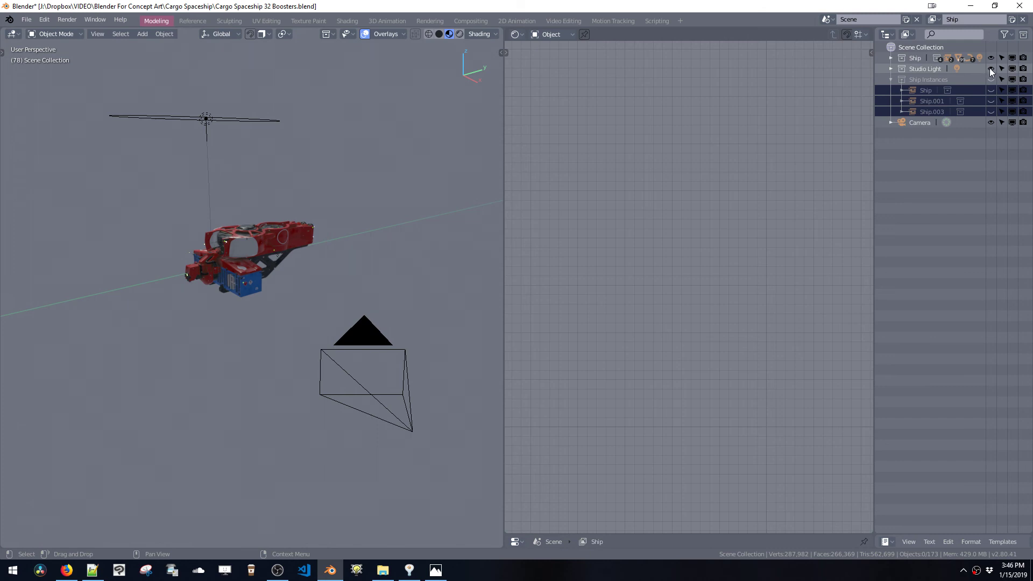
Step: Make the Ship collection active, and switch between the RenderLayer and Ship view layers to compare them, ending on Ship
left_click(912, 59)
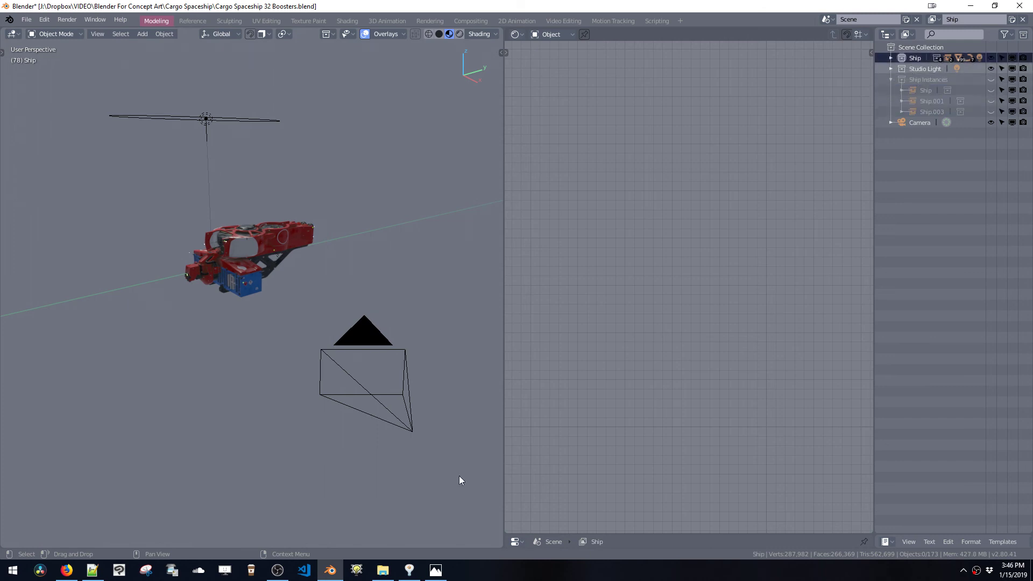
middle_click_drag(283, 271, 280, 259)
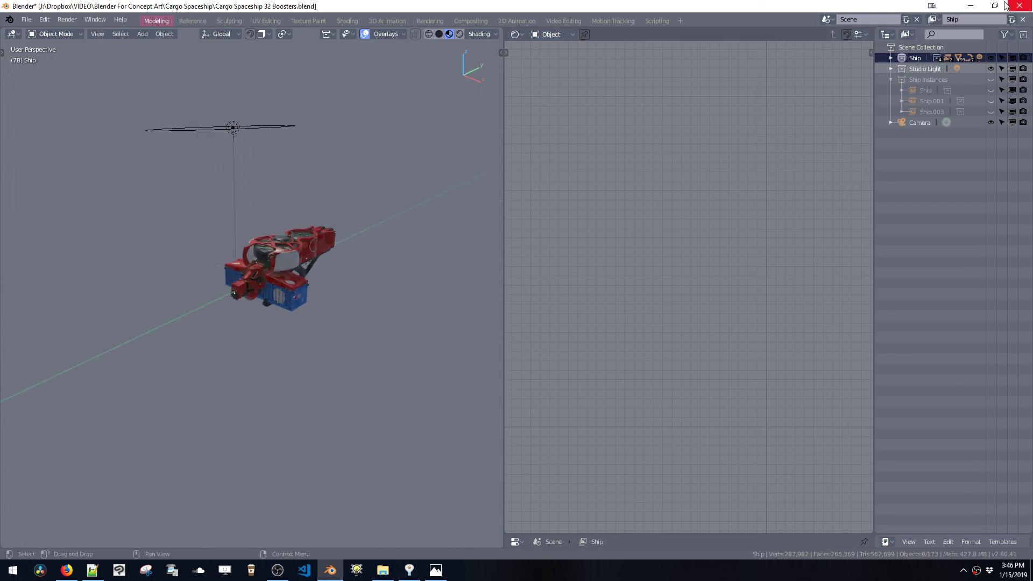
left_click(933, 20)
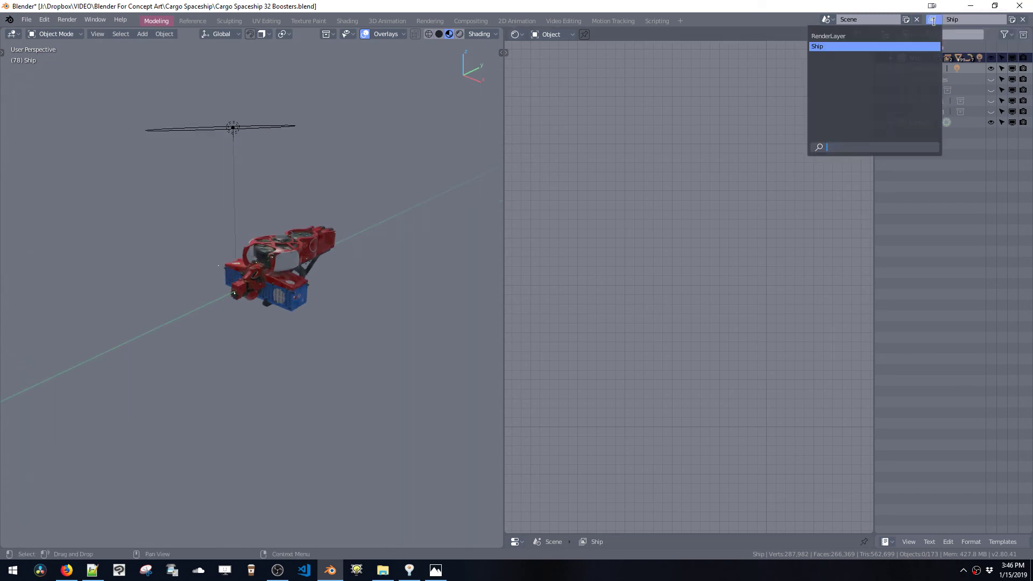
left_click(904, 36)
left_click(935, 22)
left_click(920, 45)
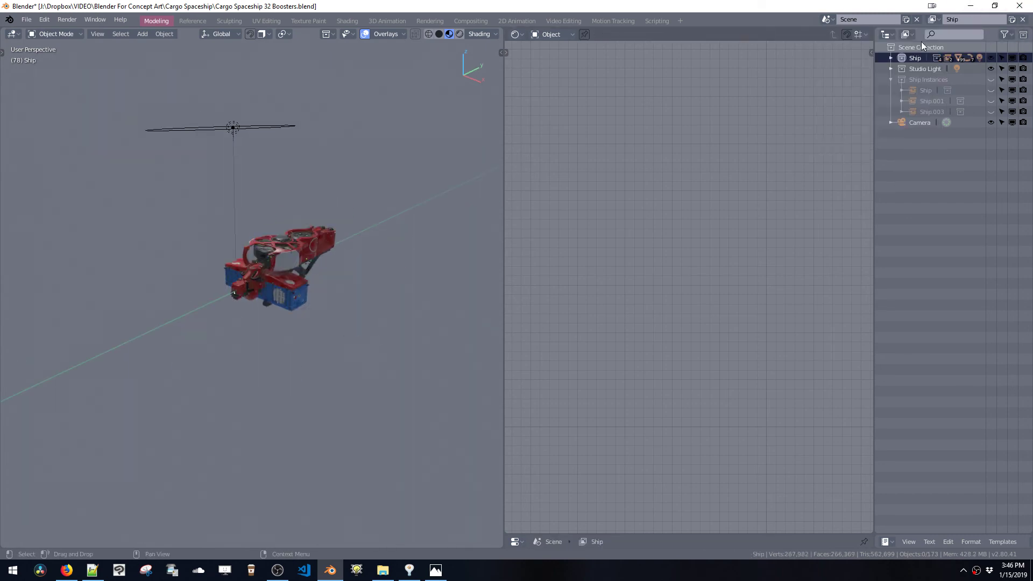
left_click(934, 20)
left_click(916, 37)
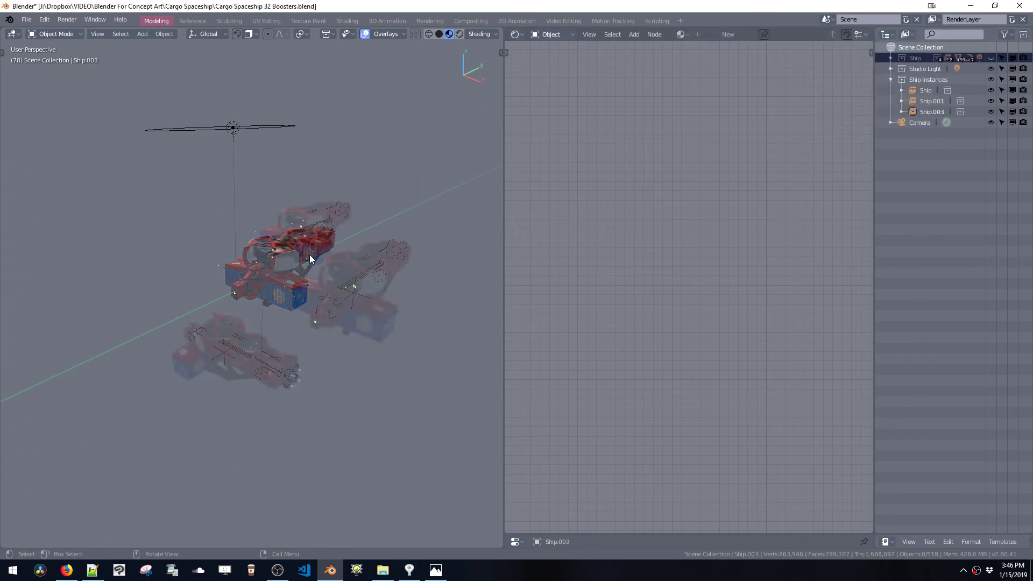
left_click(934, 20)
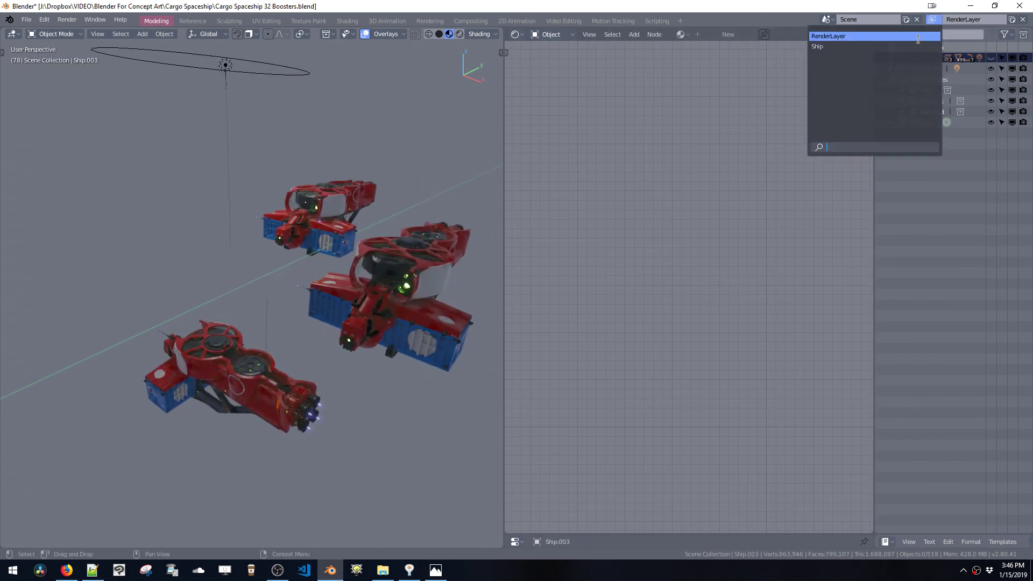
left_click(896, 48)
Step: Select the red shell around the cockpit of the original ship and frame its front side up close
middle_click_drag(304, 229, 324, 293)
left_click(331, 334)
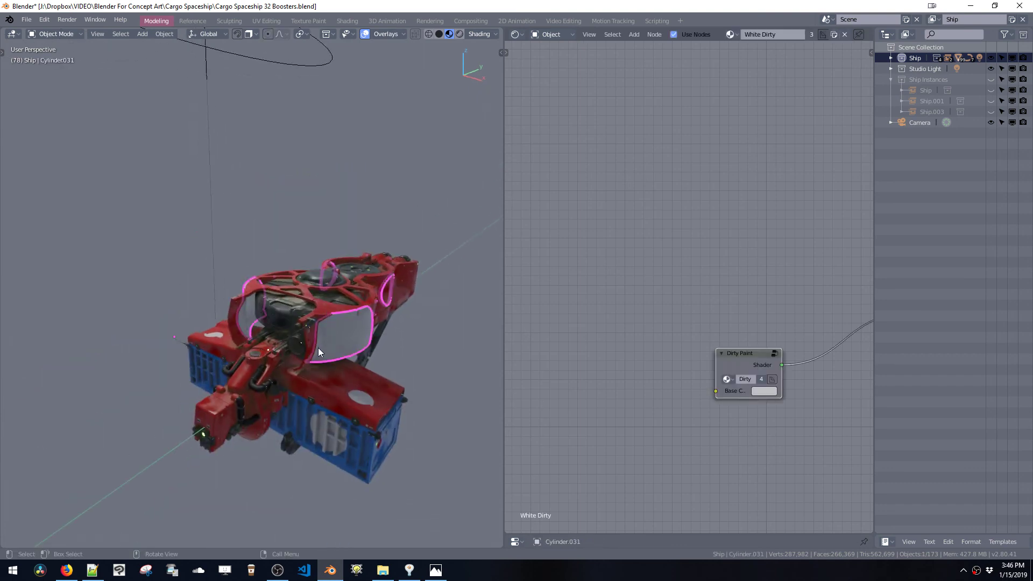
left_click(309, 336)
key("KP_Decimal")
middle_click_drag(313, 333, 249, 337)
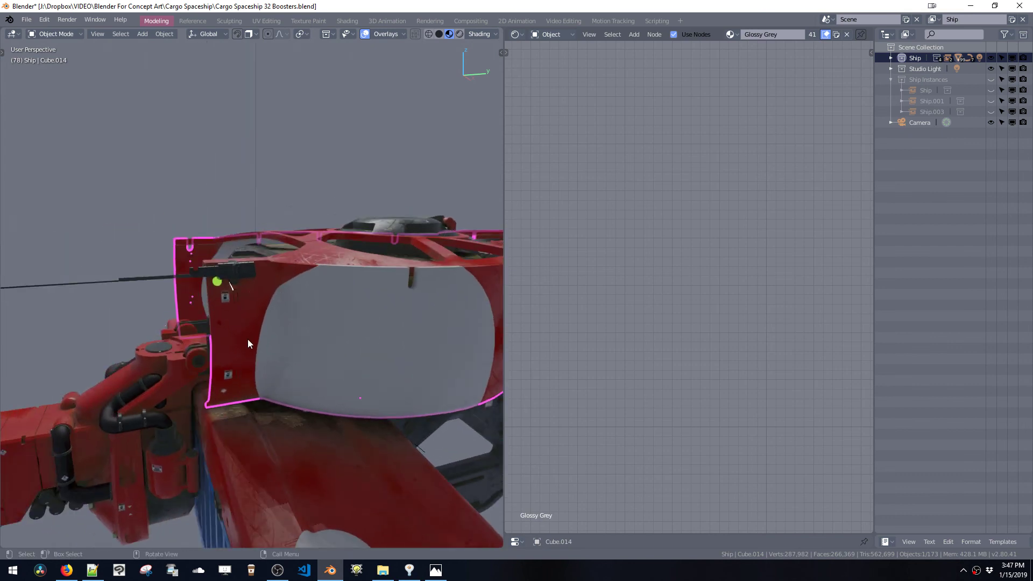
Step: Show the hidden boolean cutters and select the one that cuts the small slots at the shell's front edge
key("ctrl+shift+b")
left_click(247, 257)
left_click(237, 296)
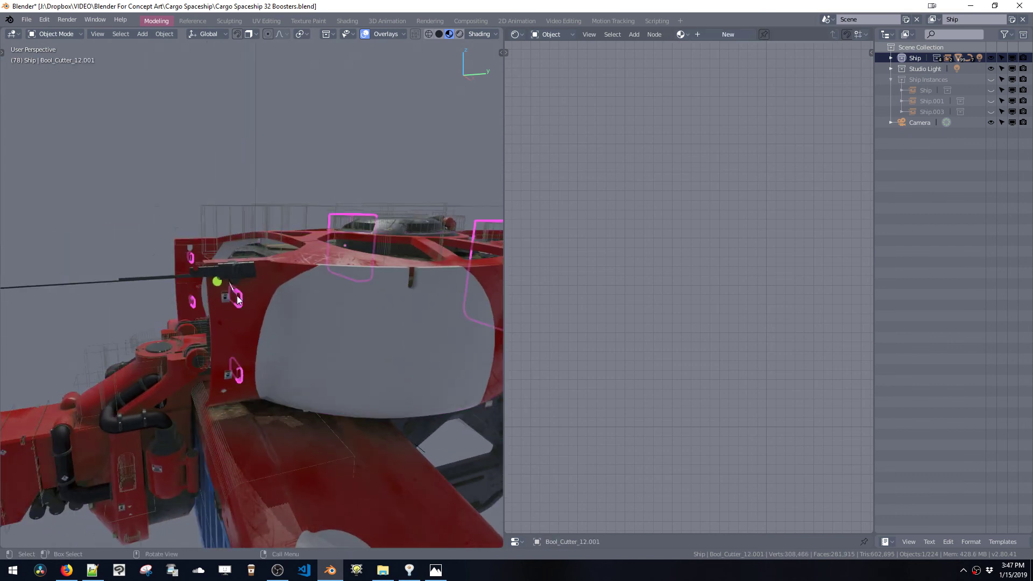
middle_click(234, 304, "ctrl+shift")
Step: In the cutter's mesh, select the two small slot shapes at the shell's front edge and shift them slightly along the global Y axis
middle_click_drag(234, 309, 108, 352)
key("Tab")
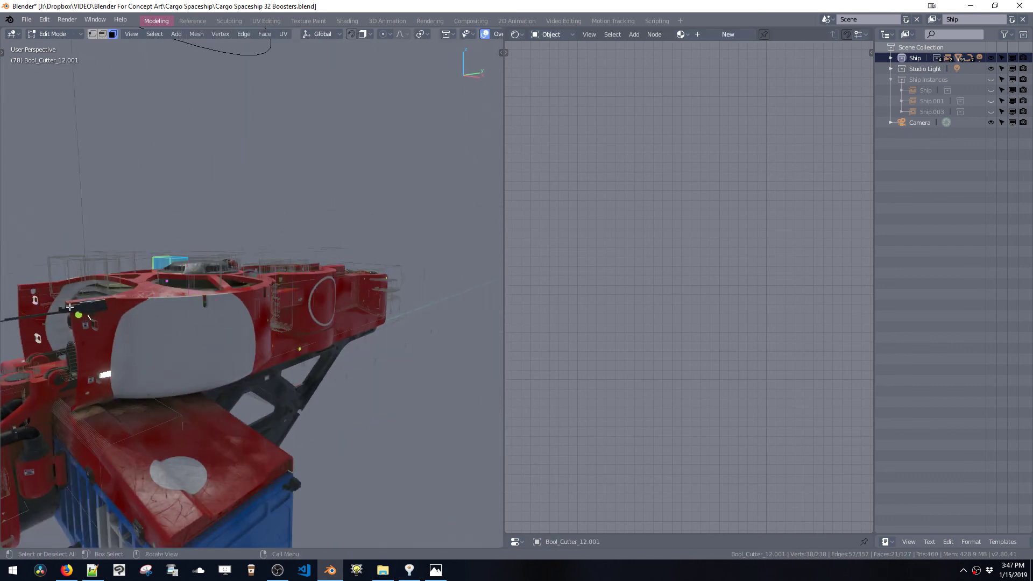
left_click_drag(8, 284, 67, 365)
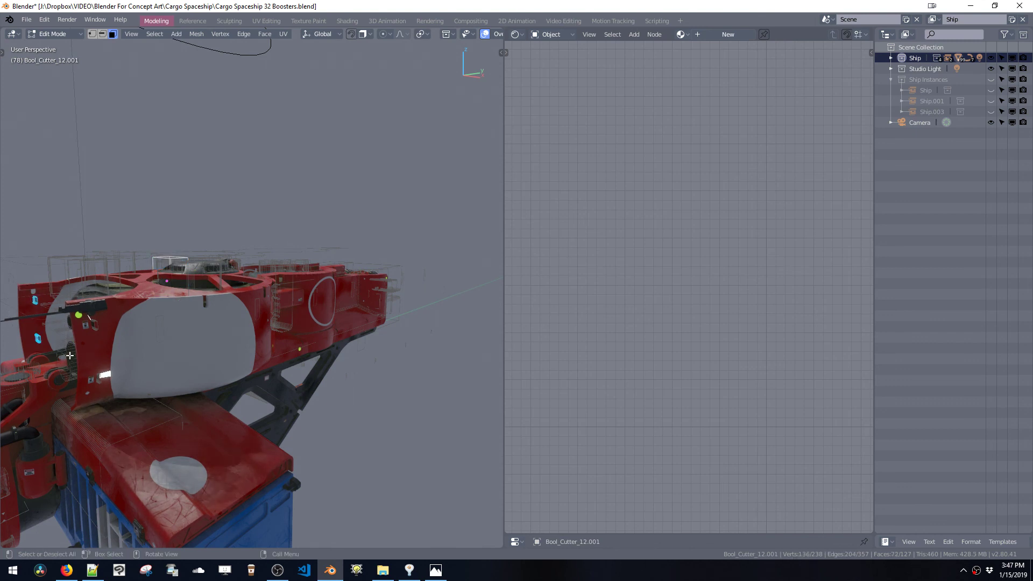
key("KP_Decimal")
middle_click_drag(86, 340, 278, 400)
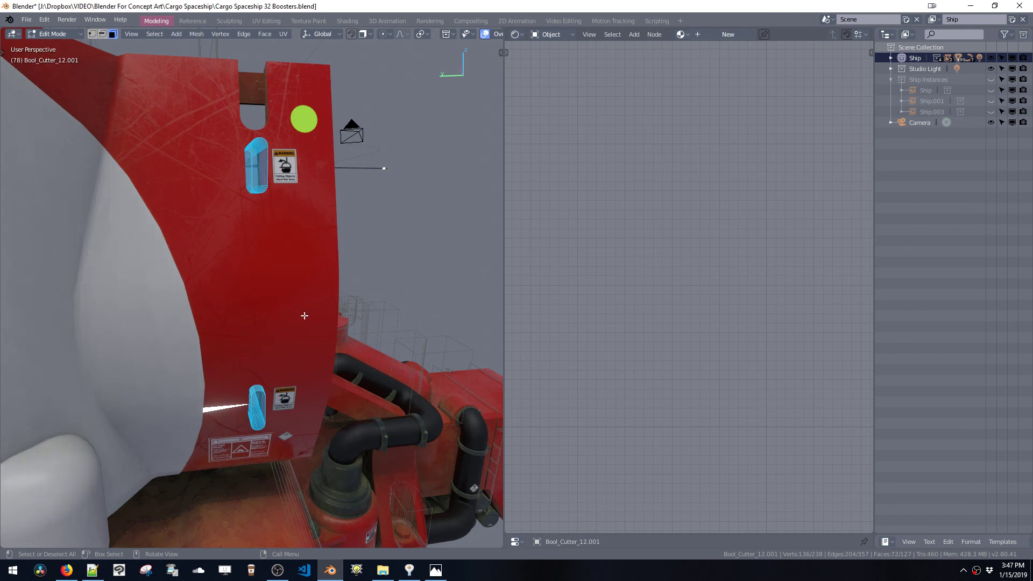
middle_click_drag(304, 316, 295, 269)
key("g")
key("x")
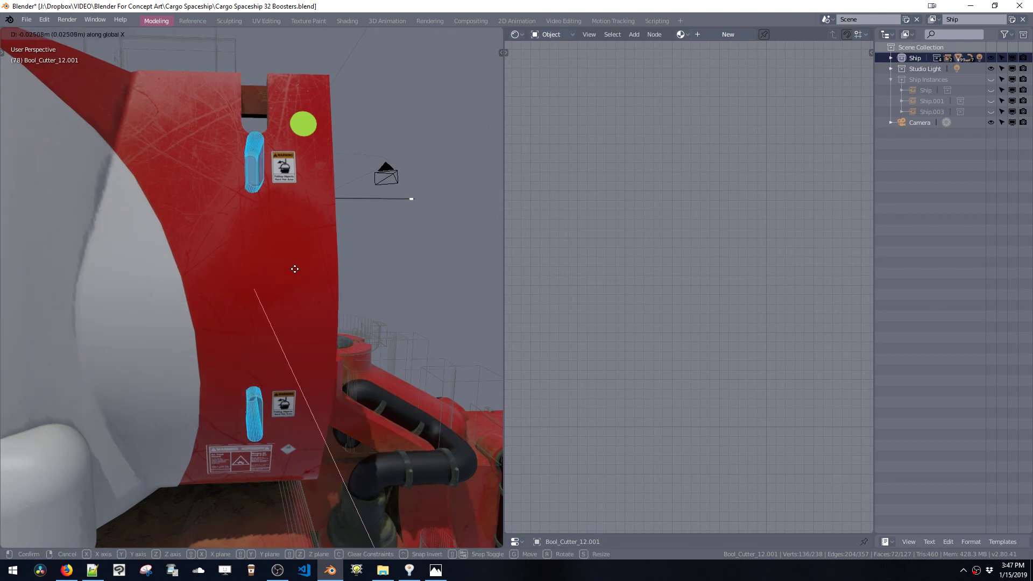
key("y")
left_click(275, 273)
key("Tab")
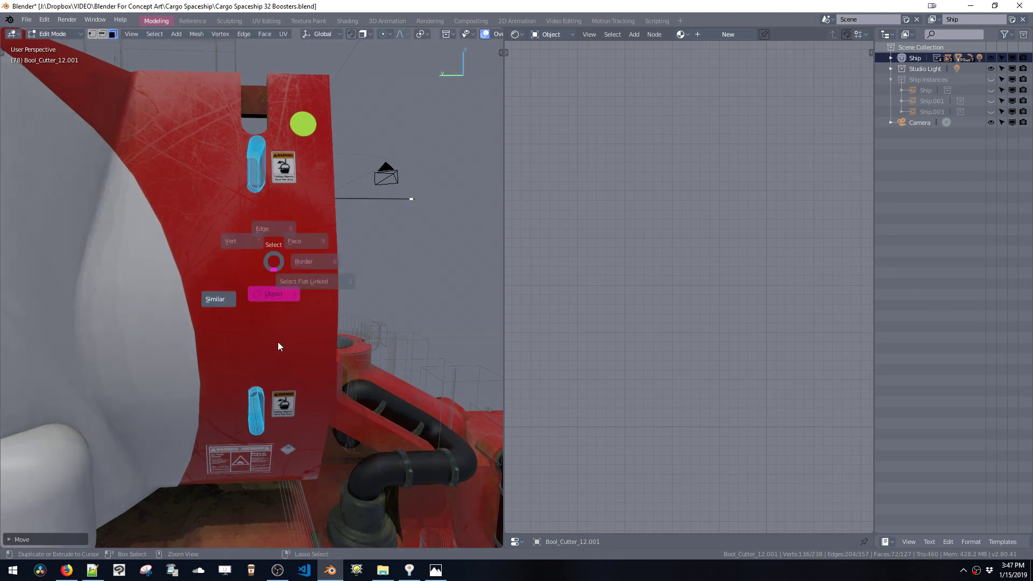
Step: Hide the boolean cutters again and view the edited ship from the front
middle_click_drag(289, 295, 312, 264)
key("ctrl+shift+b")
left_click(299, 259)
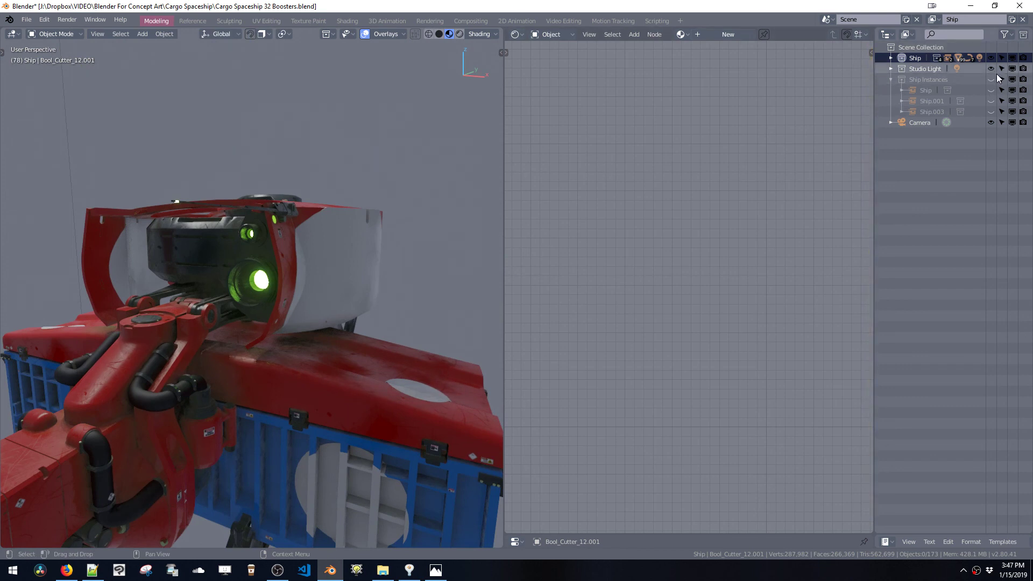
Step: Switch to the RenderLayer view layer and look at the ship instances through the camera
left_click(933, 19)
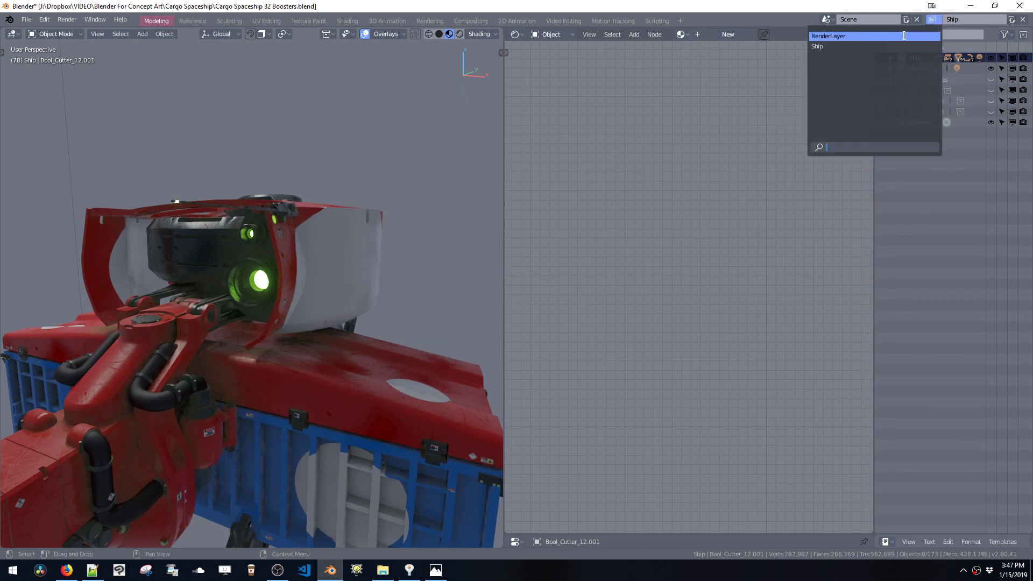
left_click(829, 36)
mouse_move(178, 344)
middle_mouse_down()
mouse_move(157, 357)
mouse_move(196, 353)
middle_mouse_up()
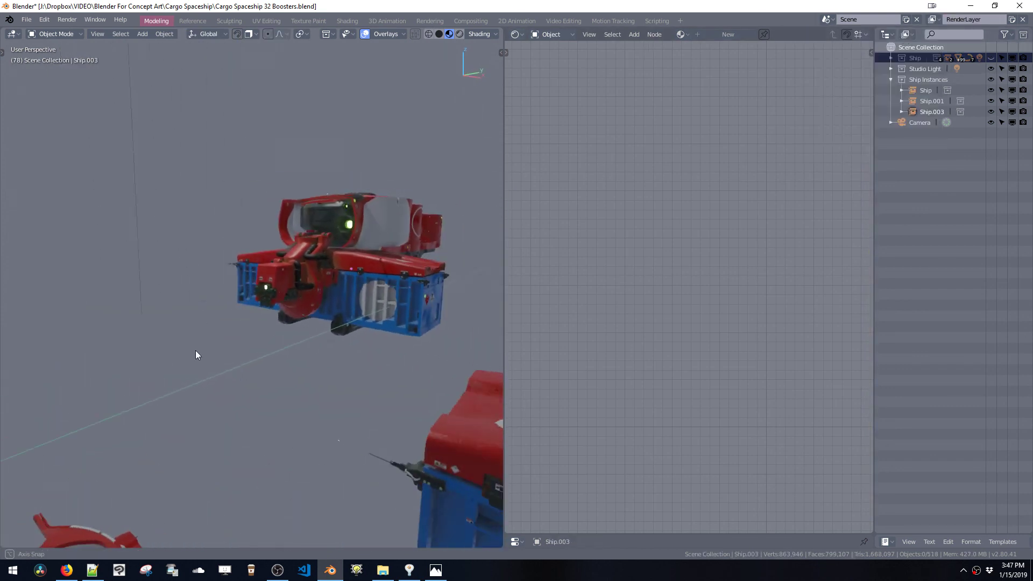
key("grave")
left_click(186, 414)
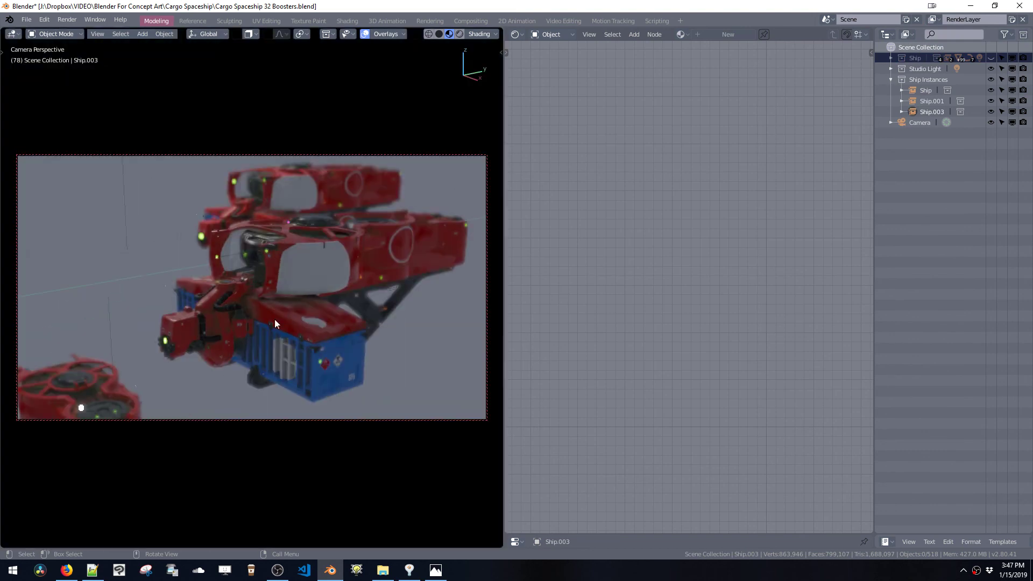